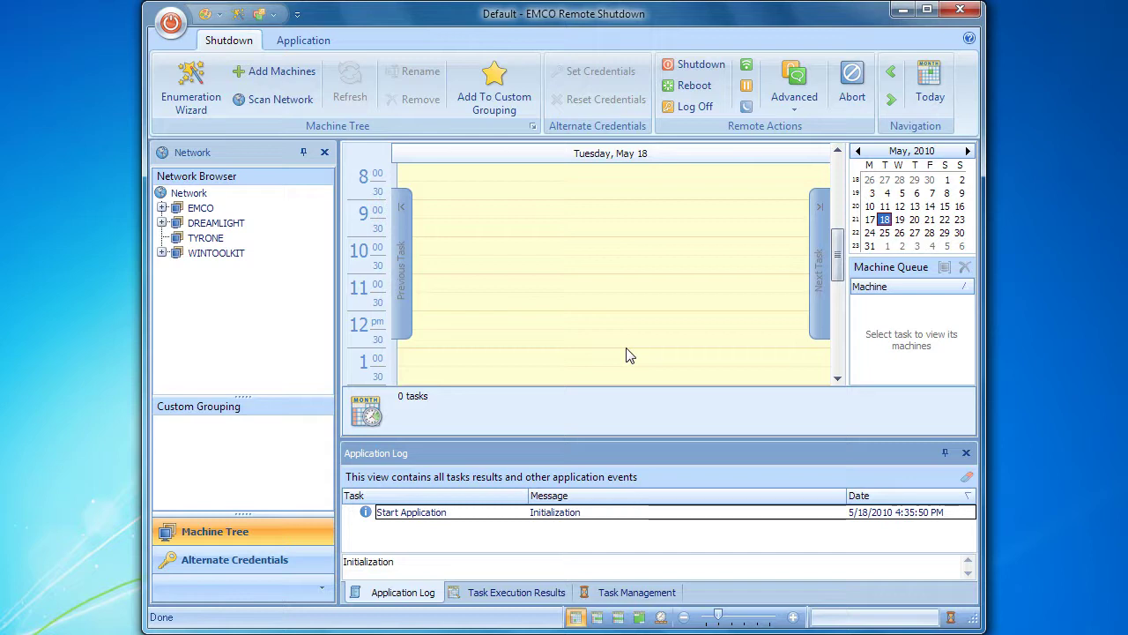
Fully expand the Network root to list the EMCO, DREAMLIGHT, TYRONE and WINTOOLKIT domains
{"action": "left_click", "coordinate": [188, 193]}
{"action": "right_click", "coordinate": [188, 193]}
{"action": "left_click", "coordinate": [223, 333]}
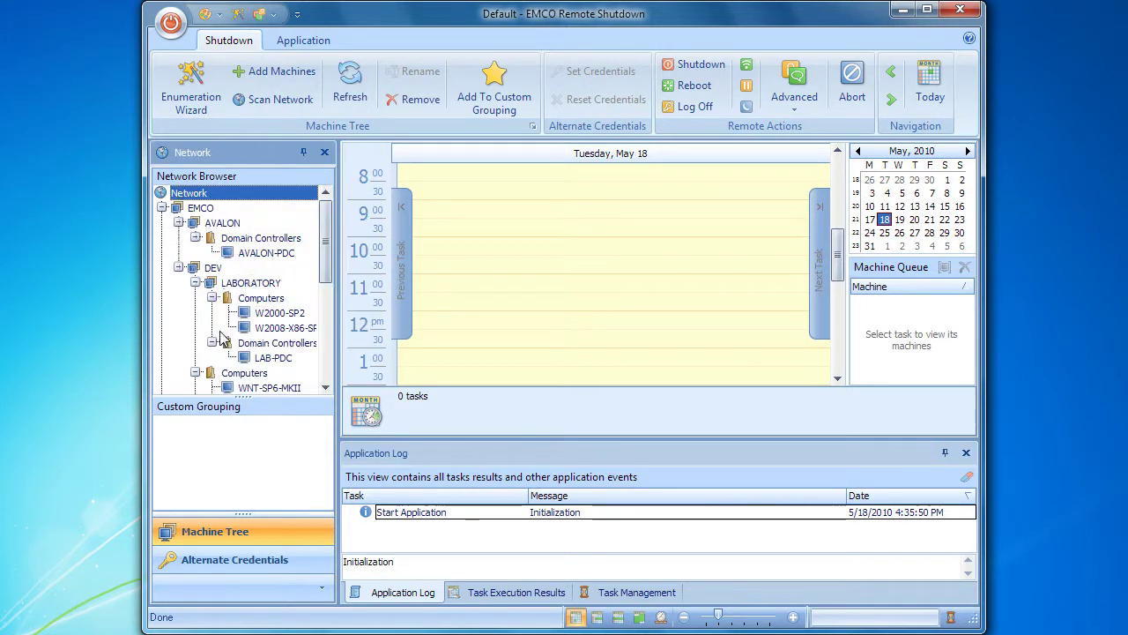
{"action": "left_click_drag", "start_coordinate": [326, 257], "coordinate": [323, 361]}
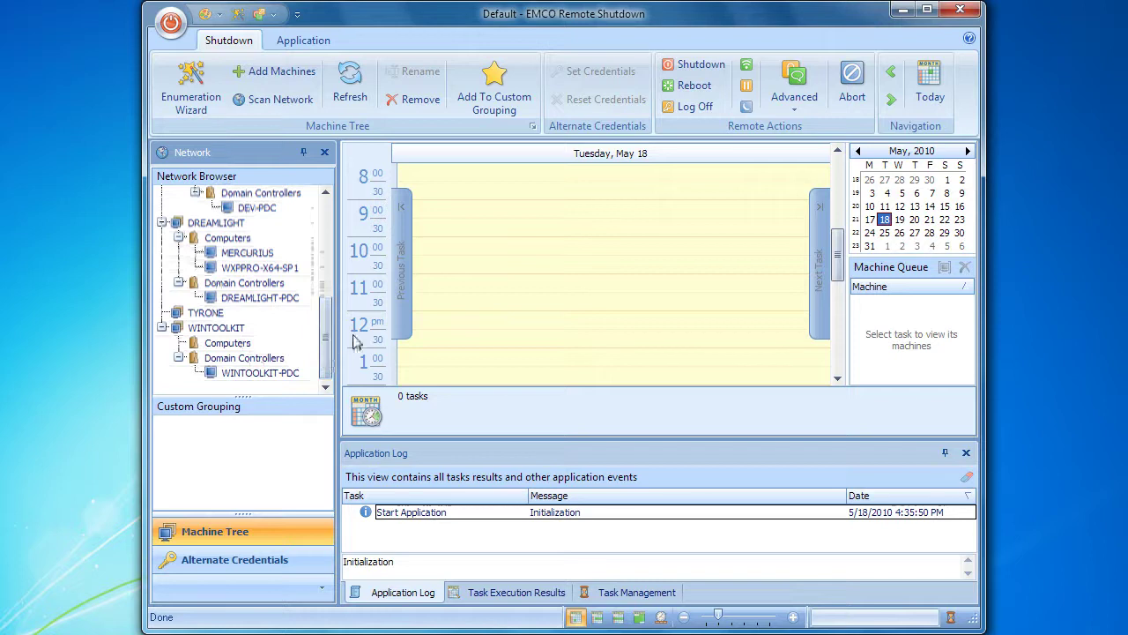
Create a Shutdown task with subject 'Shutdown' at 6:00 PM on 5/18/2010, advancing to machine selection
{"action": "left_click", "coordinate": [696, 65]}
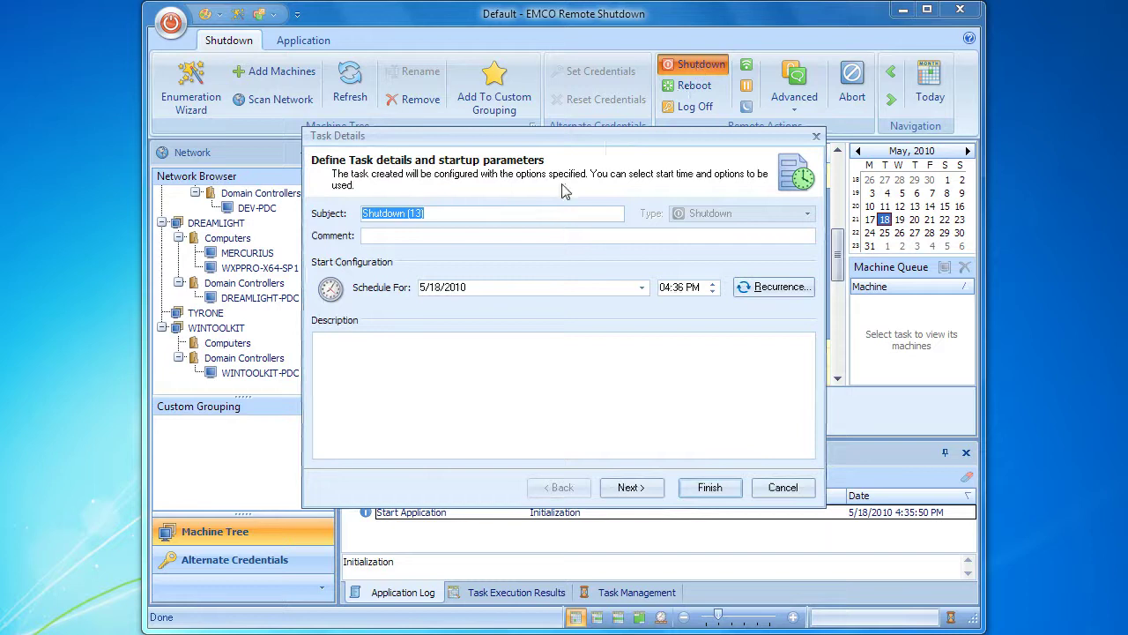
{"action": "left_click", "coordinate": [543, 212]}
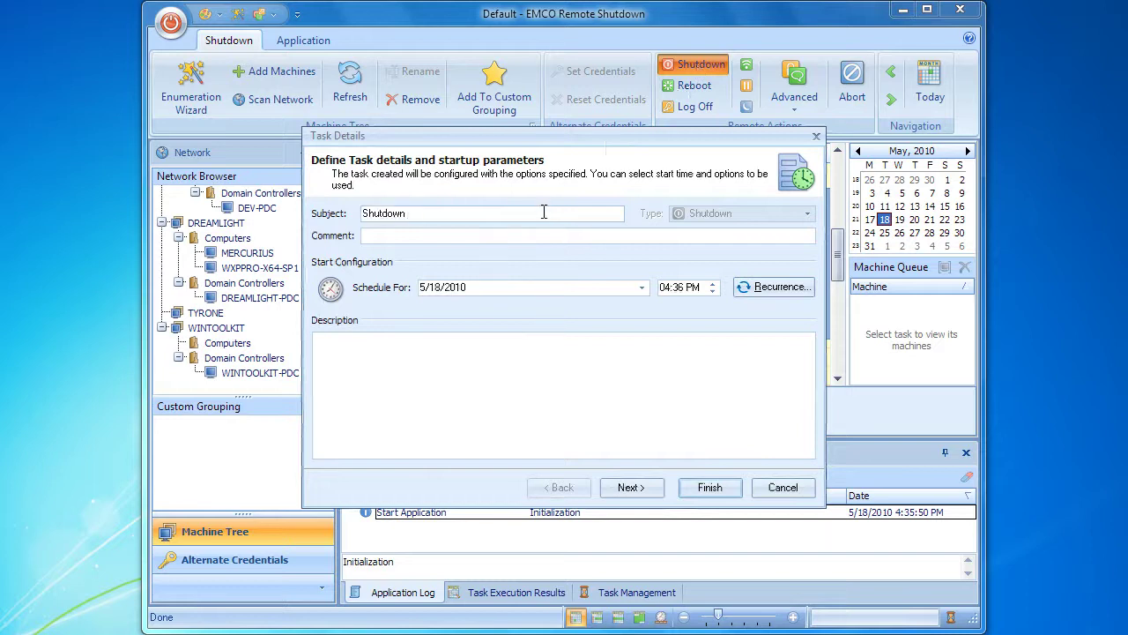
{"action": "left_click", "coordinate": [665, 286]}
{"action": "key", "text": "Right"}
{"action": "left_click", "coordinate": [640, 489]}
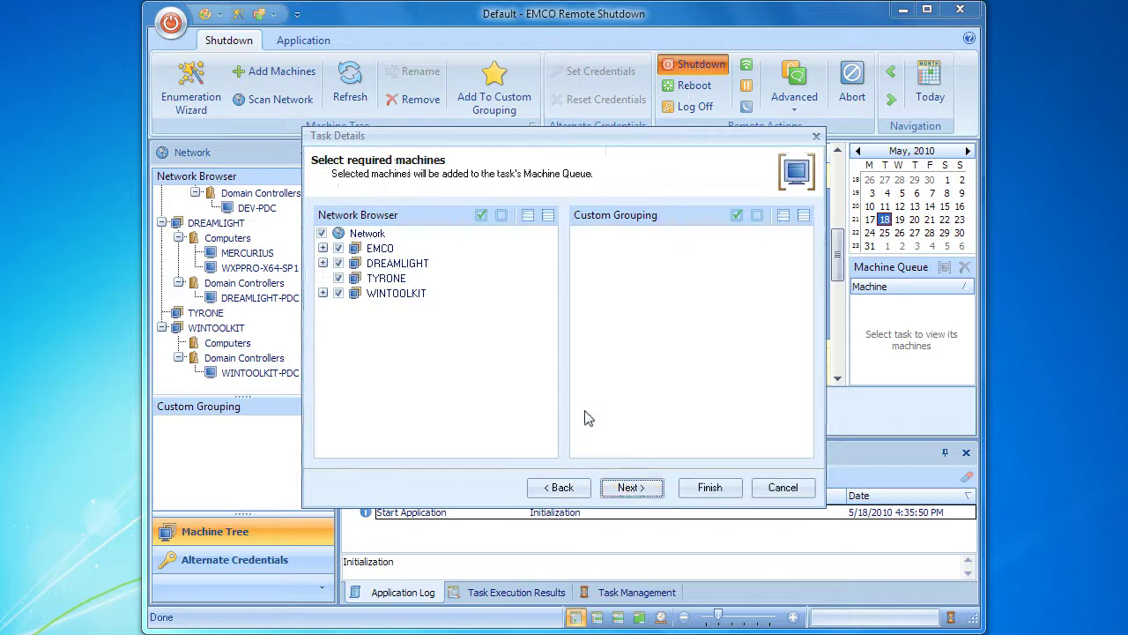
Target W2000-SP2, W2008-X86-SP1, WNT-SP6-MKII, WXPPRO-X64-SP2, WXPPRO-X64-SP1 and MERCURIUS, then finish the task
{"action": "left_click", "coordinate": [501, 216]}
{"action": "left_click", "coordinate": [528, 216]}
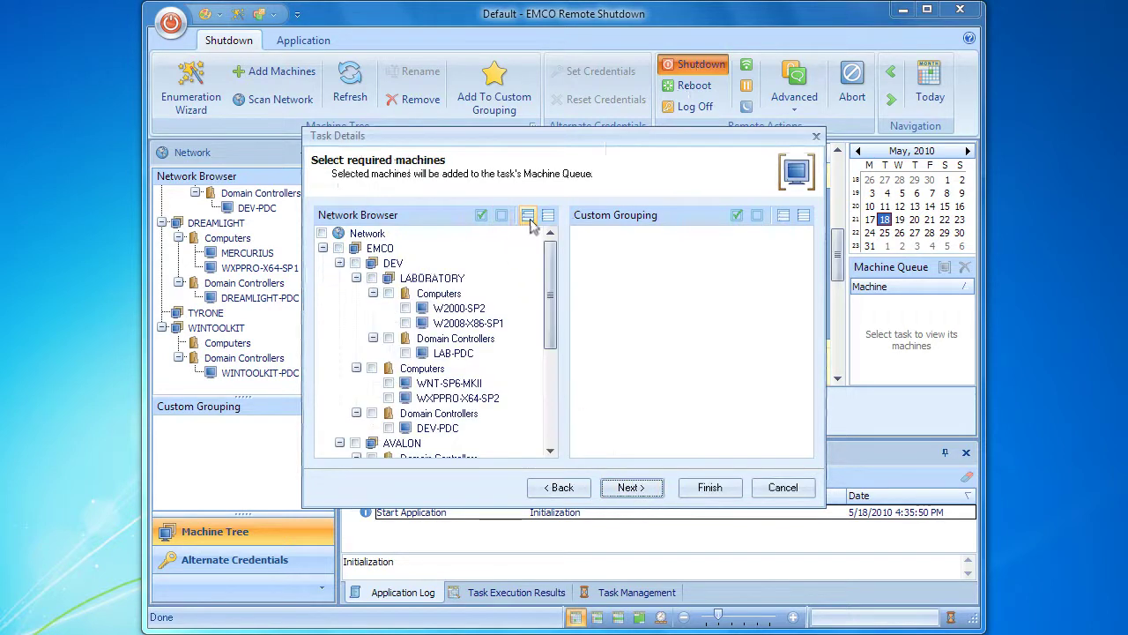
{"action": "left_click", "coordinate": [429, 308]}
{"action": "left_click", "coordinate": [405, 307]}
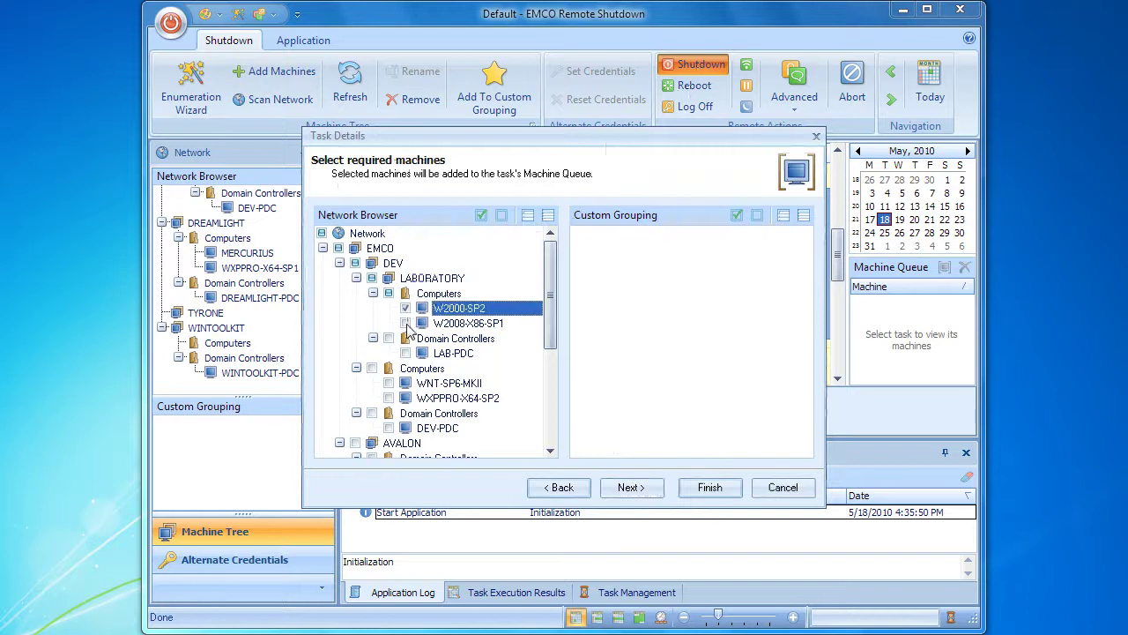
{"action": "left_click", "coordinate": [405, 323]}
{"action": "left_click", "coordinate": [388, 382]}
{"action": "left_click", "coordinate": [389, 397]}
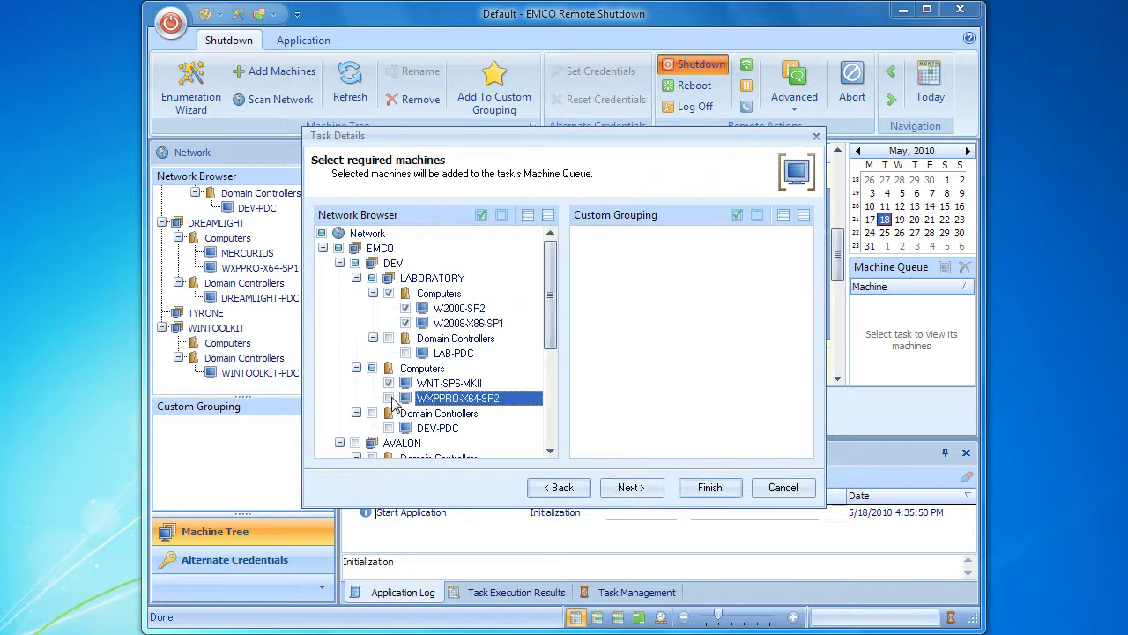
{"action": "scroll", "coordinate": [394, 402], "scroll_direction": "down", "scroll_amount": 2}
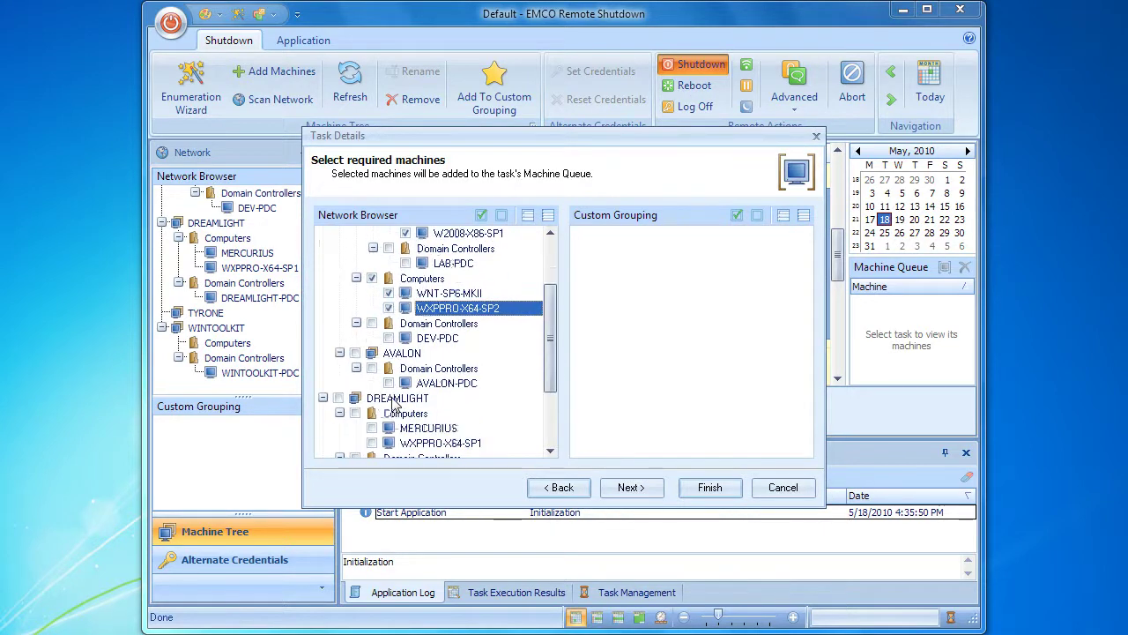
{"action": "scroll", "coordinate": [395, 404], "scroll_direction": "down", "scroll_amount": 2}
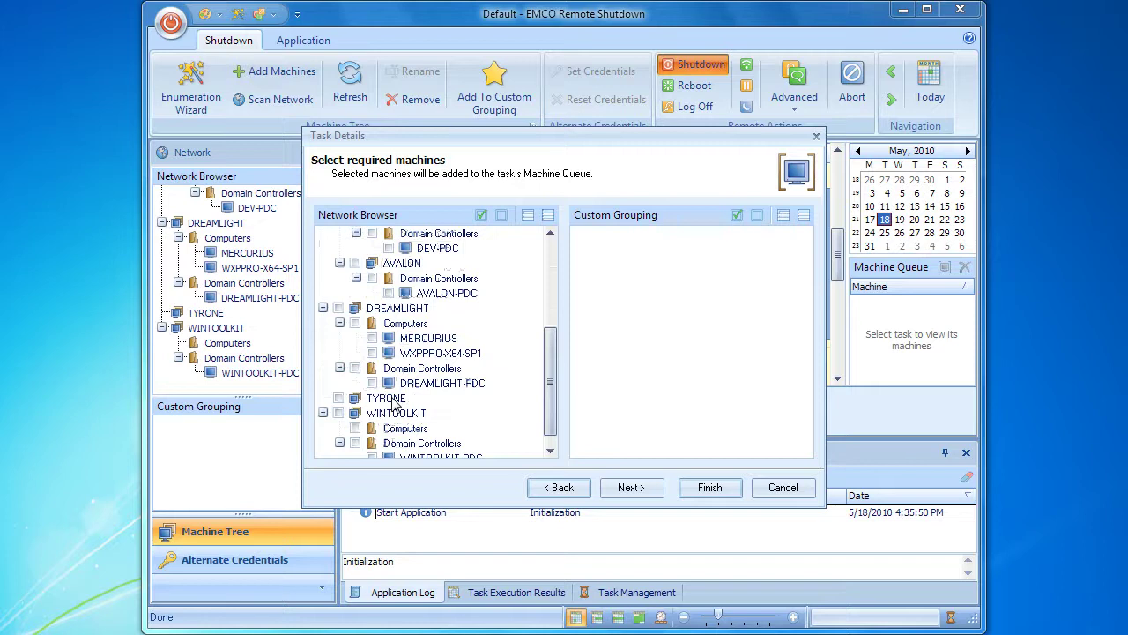
{"action": "left_click", "coordinate": [372, 352]}
{"action": "left_click", "coordinate": [372, 337]}
{"action": "scroll", "coordinate": [385, 370], "scroll_direction": "down", "scroll_amount": 1}
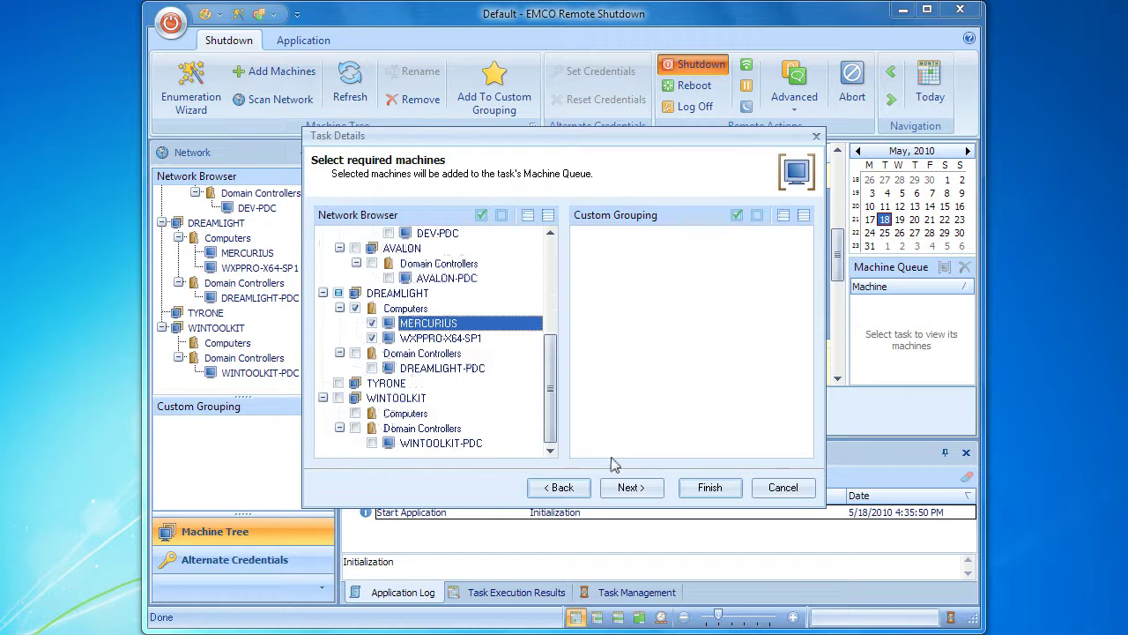
{"action": "left_click", "coordinate": [708, 493]}
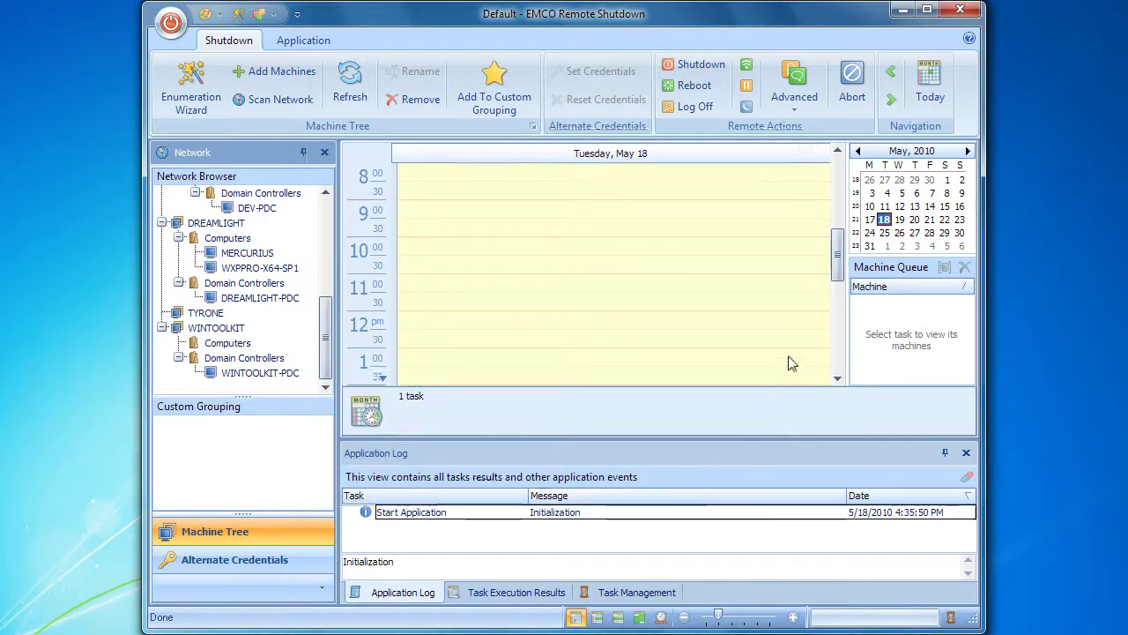
Scroll the May 18 calendar down so the 6:00 PM Shutdown task is visible
{"action": "left_click", "coordinate": [838, 275]}
{"action": "left_click_drag", "start_coordinate": [838, 275], "coordinate": [842, 331]}
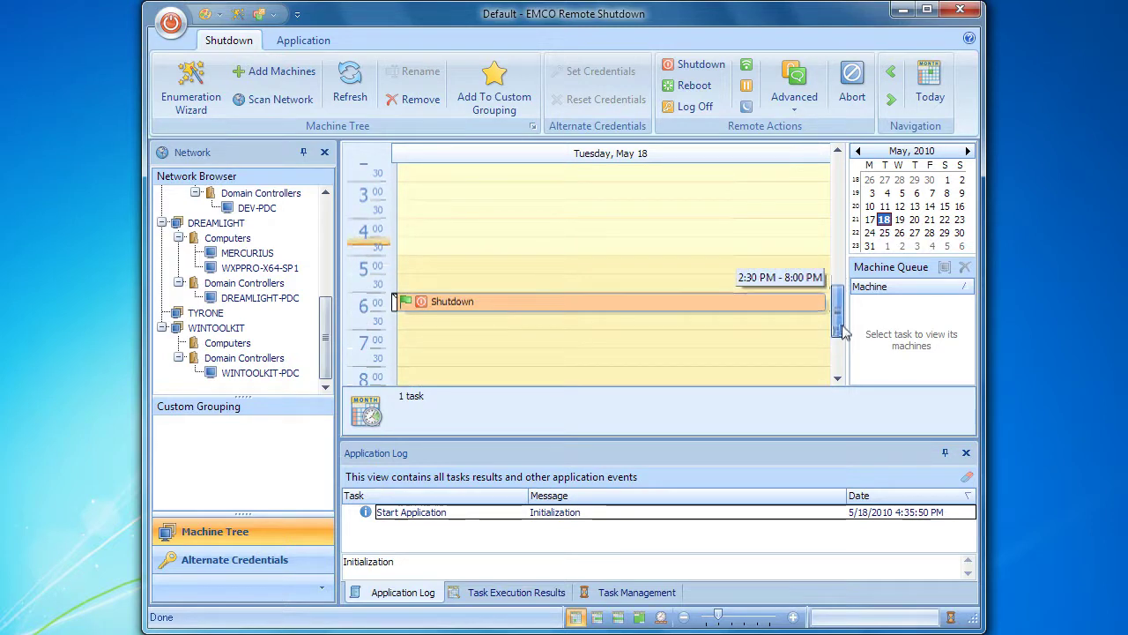
{"action": "left_click_drag", "start_coordinate": [841, 330], "coordinate": [841, 331]}
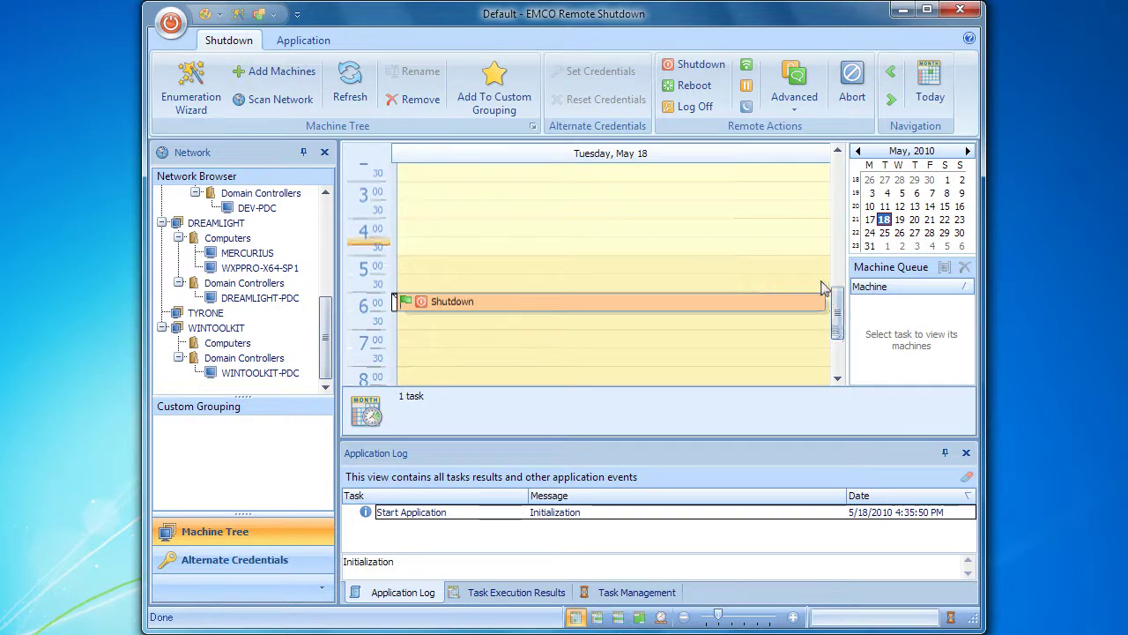
{"action": "left_click", "coordinate": [746, 68]}
Trim the Wake On LAN subject and schedule it for 5/19/2010 at 8:00, advancing to machine selection
{"action": "left_click", "coordinate": [579, 214]}
{"action": "key", "text": "BackSpace"}
{"action": "key", "text": "BackSpace"}
{"action": "key", "text": "BackSpace"}
{"action": "key", "text": "BackSpace"}
{"action": "key", "text": "BackSpace"}
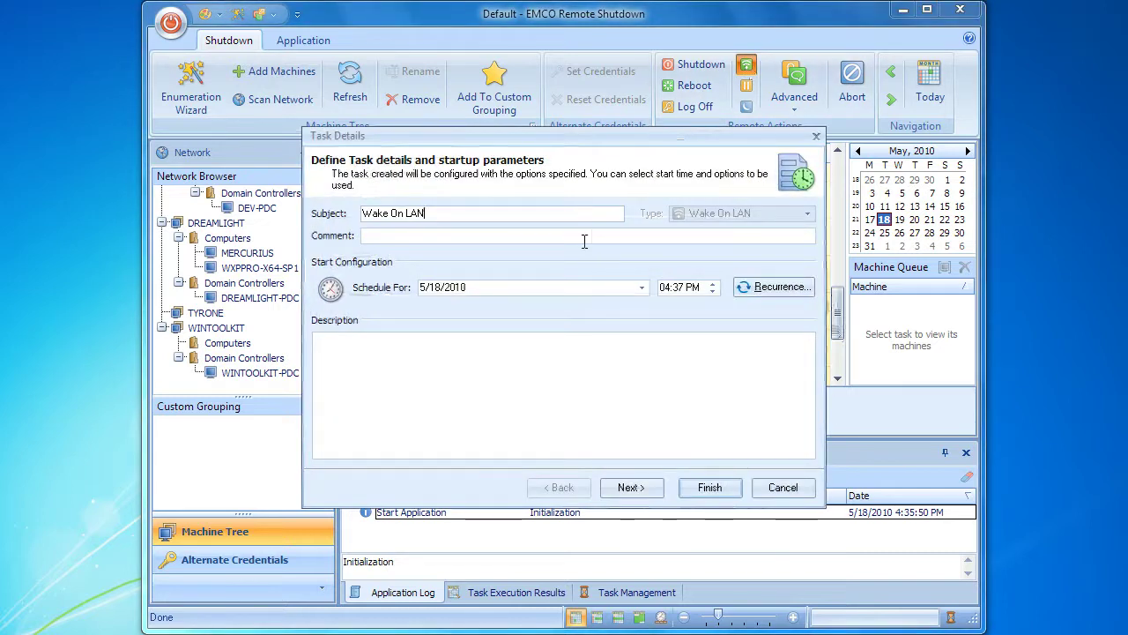
{"action": "left_click", "coordinate": [642, 289]}
{"action": "left_click", "coordinate": [491, 376]}
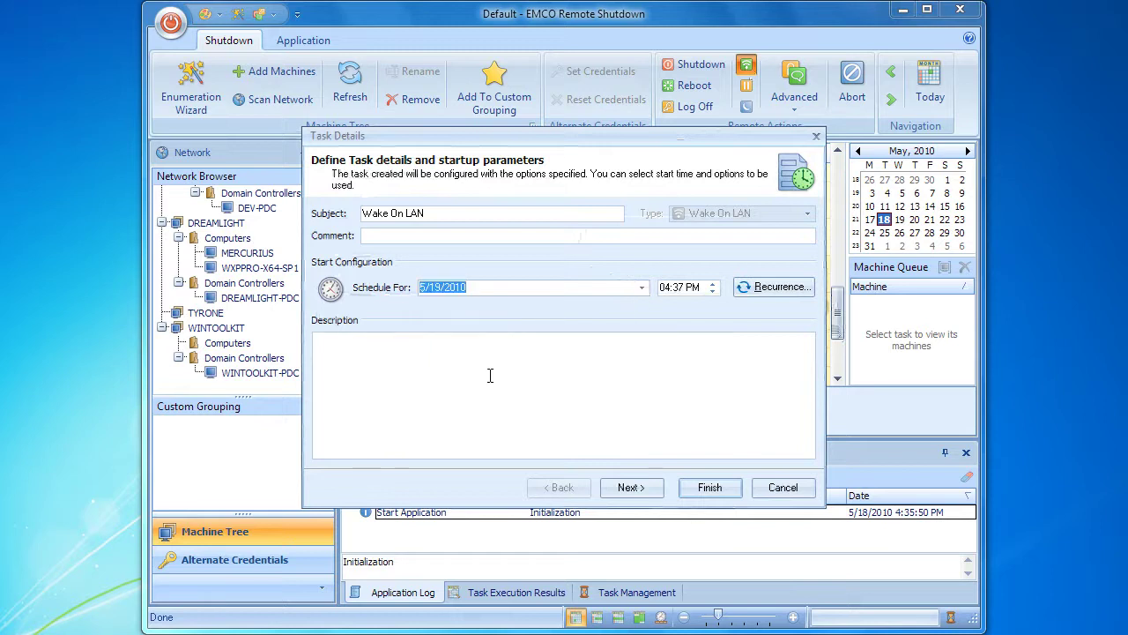
{"action": "left_click", "coordinate": [662, 291]}
{"action": "type", "text": "800"}
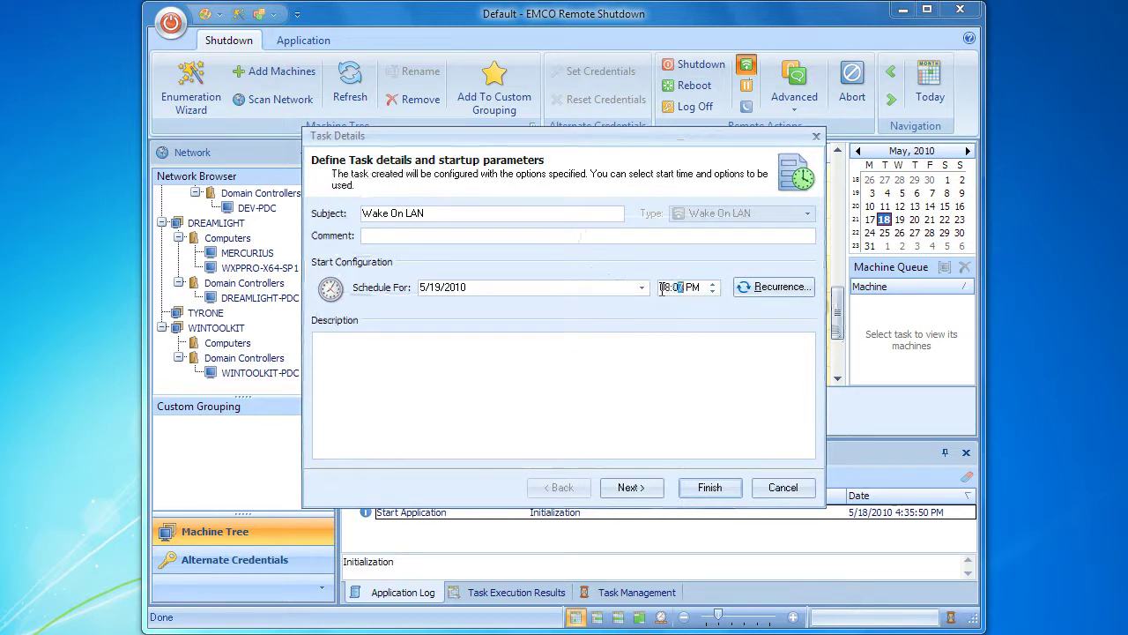
{"action": "left_click", "coordinate": [640, 490]}
{"action": "left_click", "coordinate": [629, 488]}
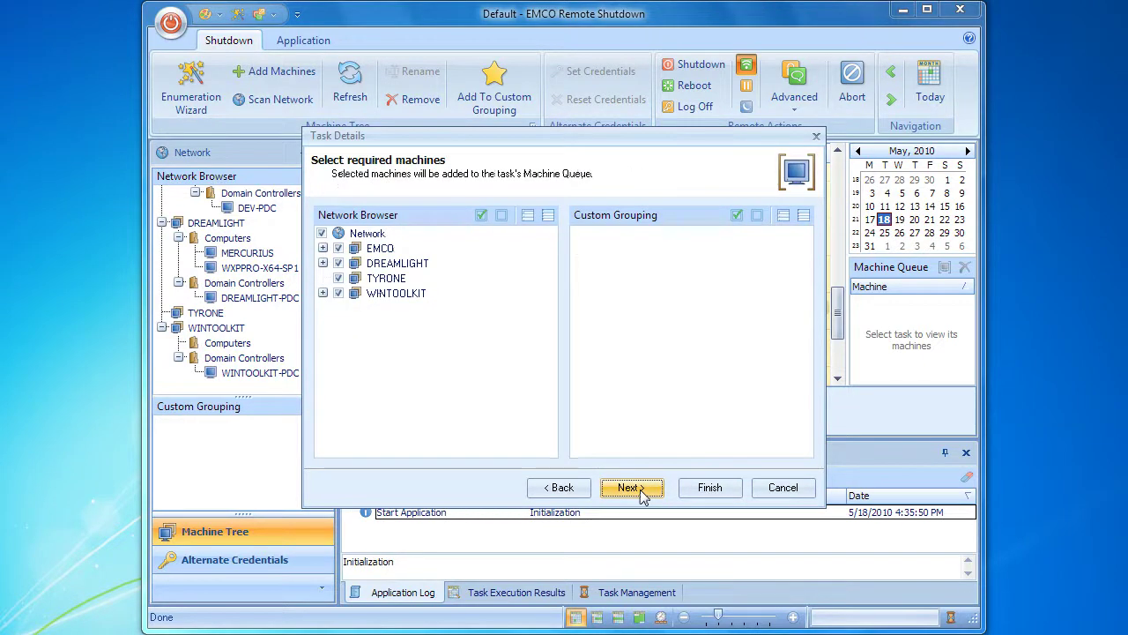
Tick the six workstations for the Wake On LAN task, then cancel the wizard
{"action": "left_click", "coordinate": [502, 216]}
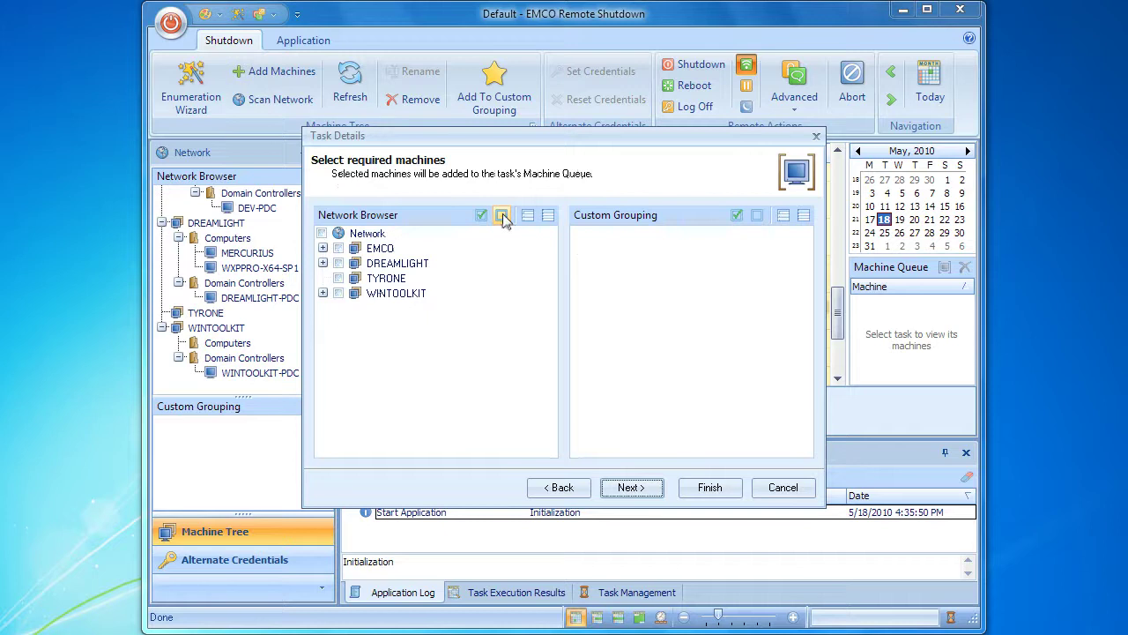
{"action": "left_click", "coordinate": [527, 216]}
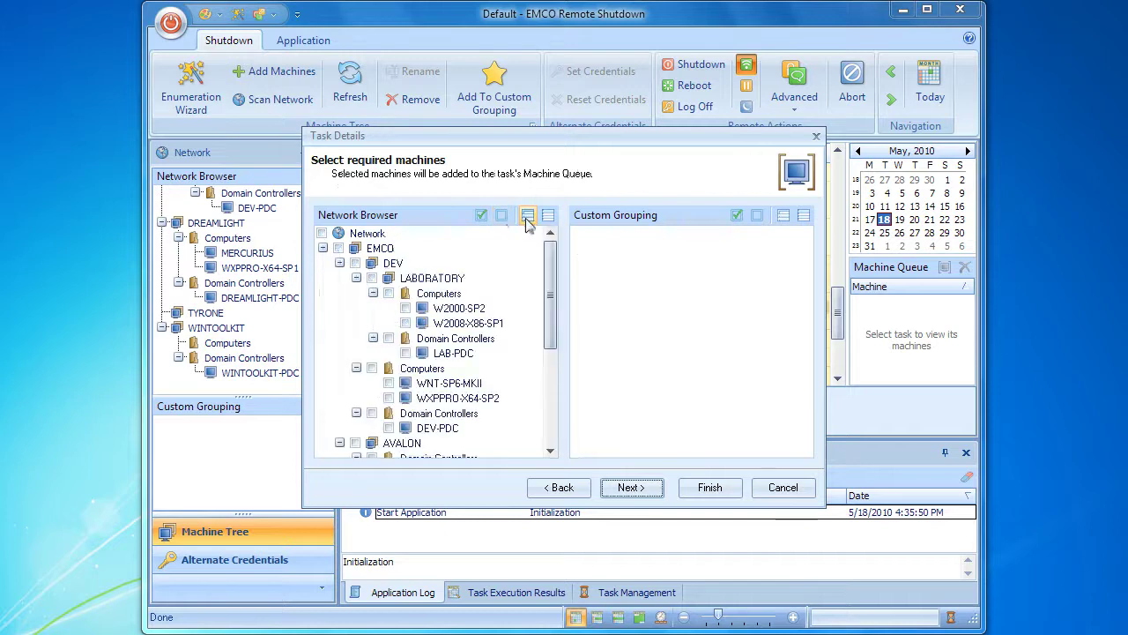
{"action": "left_click", "coordinate": [407, 308]}
{"action": "left_click", "coordinate": [407, 322]}
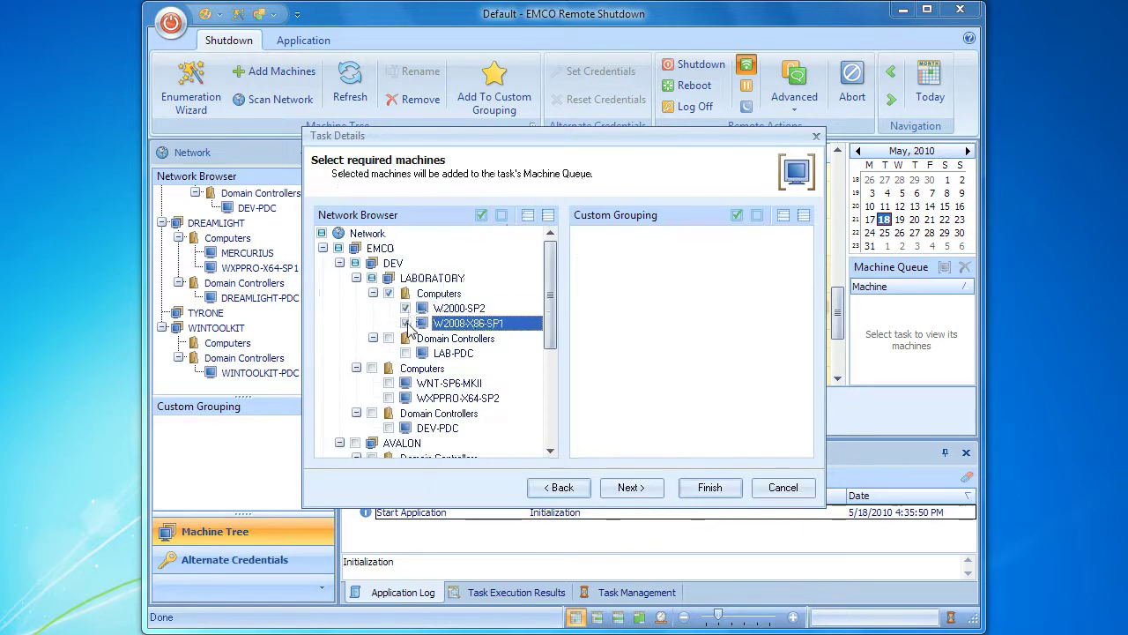
{"action": "left_click", "coordinate": [388, 383]}
{"action": "left_click", "coordinate": [389, 398]}
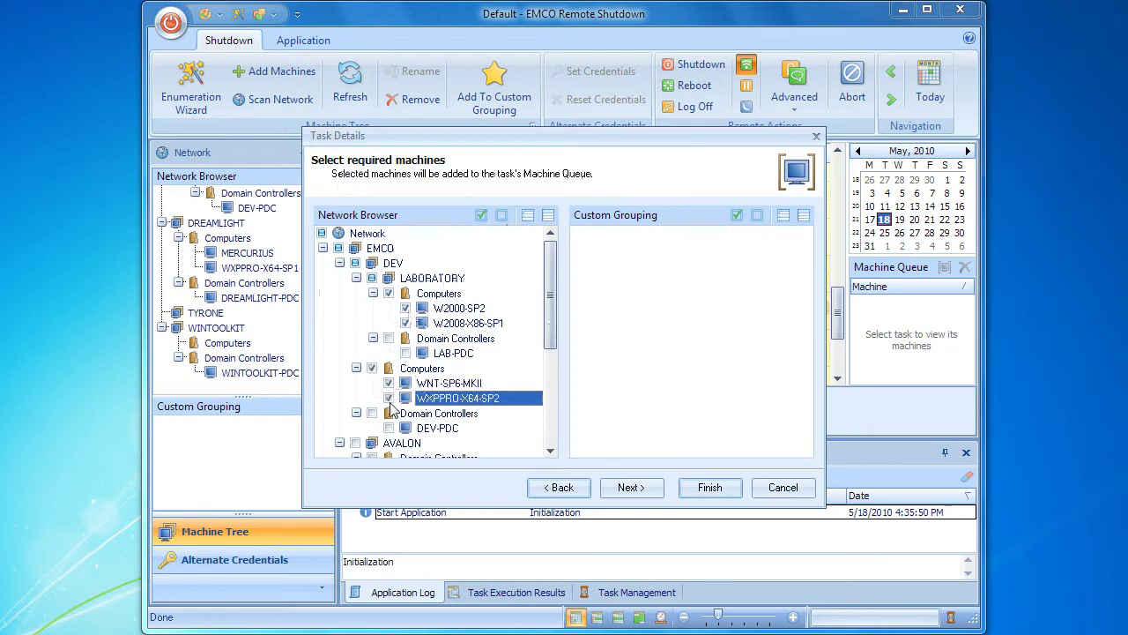
{"action": "scroll", "coordinate": [394, 411], "scroll_direction": "down", "scroll_amount": 1}
{"action": "scroll", "coordinate": [394, 411], "scroll_direction": "down", "scroll_amount": 2}
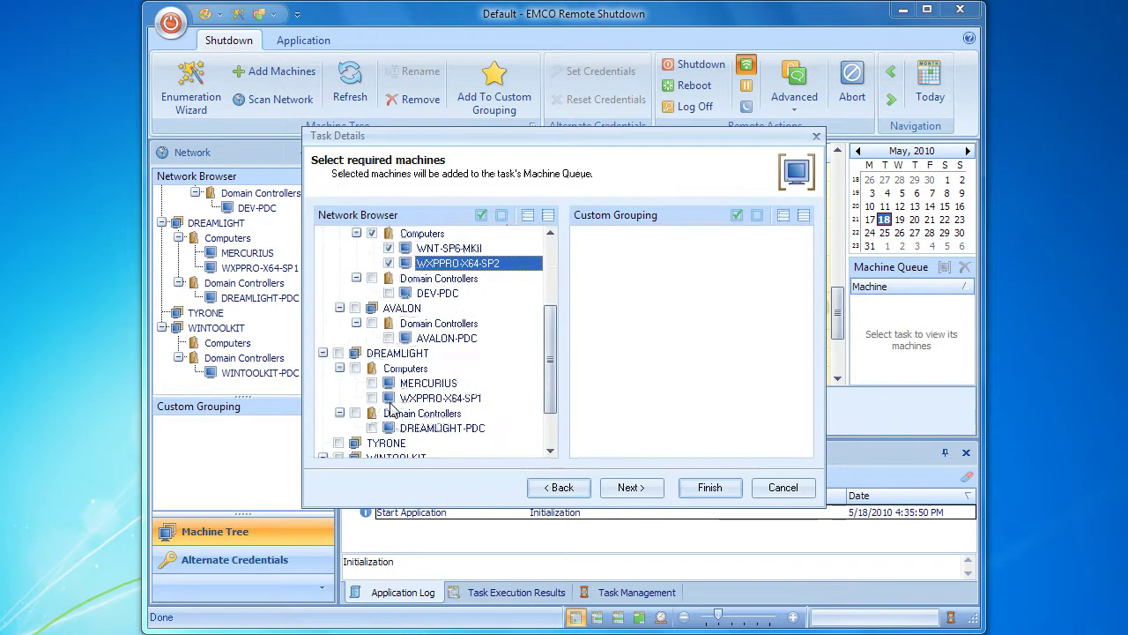
{"action": "left_click", "coordinate": [372, 398]}
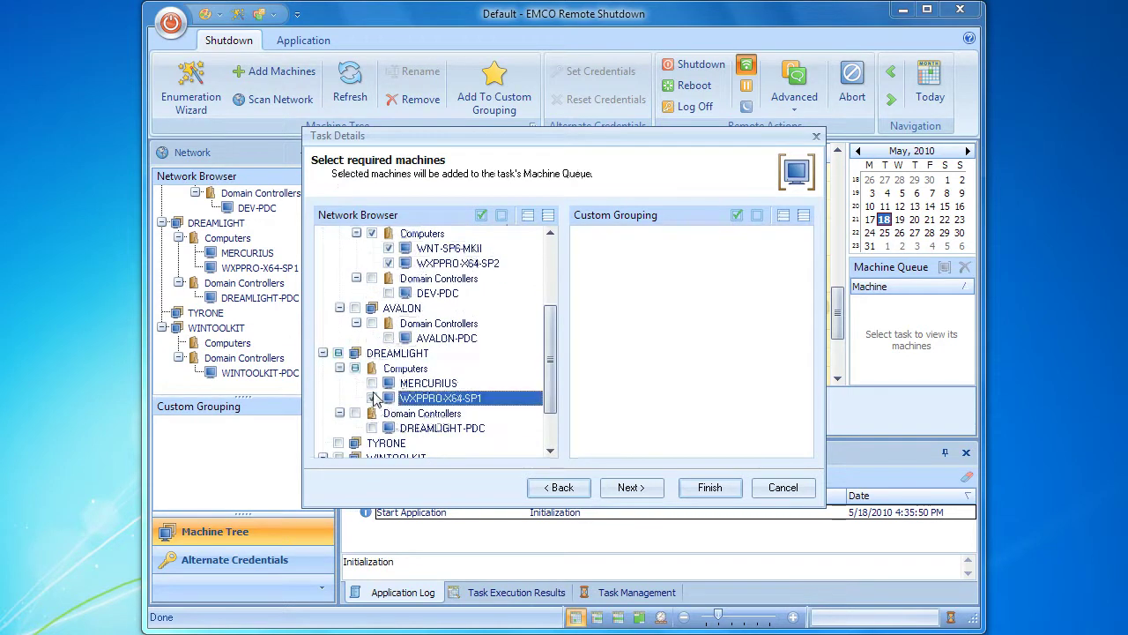
{"action": "left_click", "coordinate": [372, 383]}
{"action": "scroll", "coordinate": [373, 393], "scroll_direction": "down", "scroll_amount": 2}
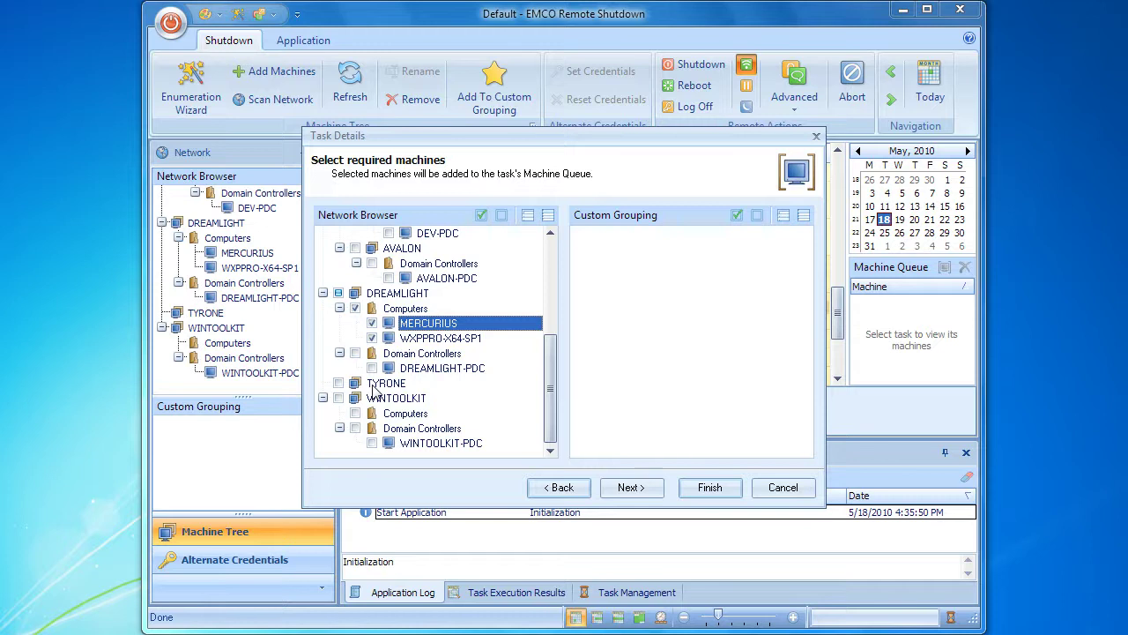
{"action": "left_click", "coordinate": [783, 493]}
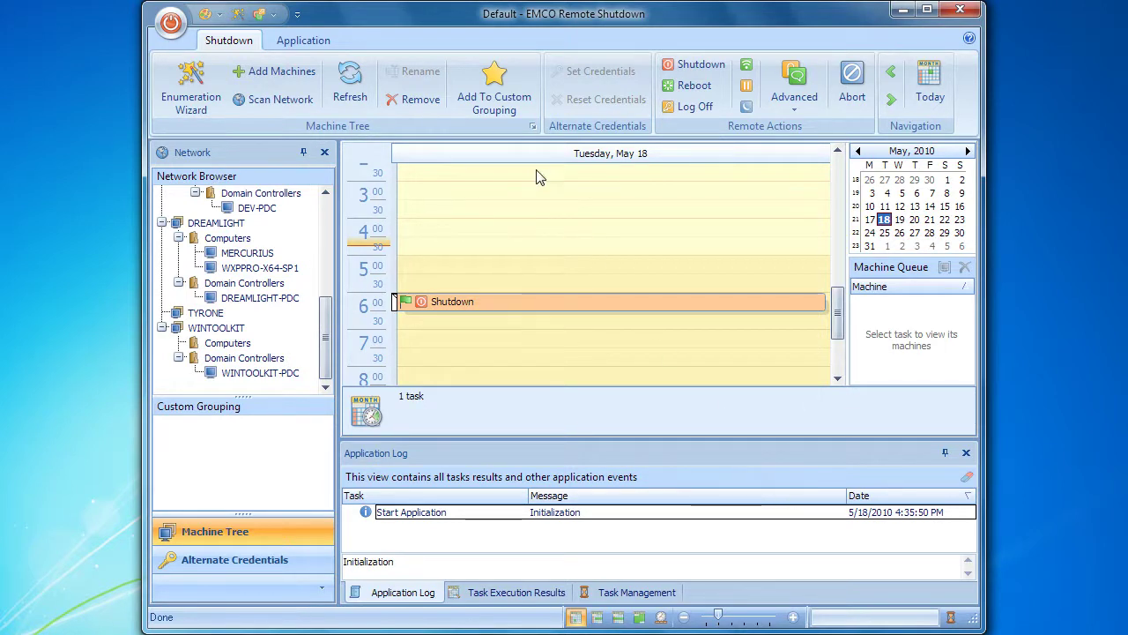
Start a custom group named Desktops with all machines unchecked and the tree expanded
{"action": "left_click", "coordinate": [498, 102]}
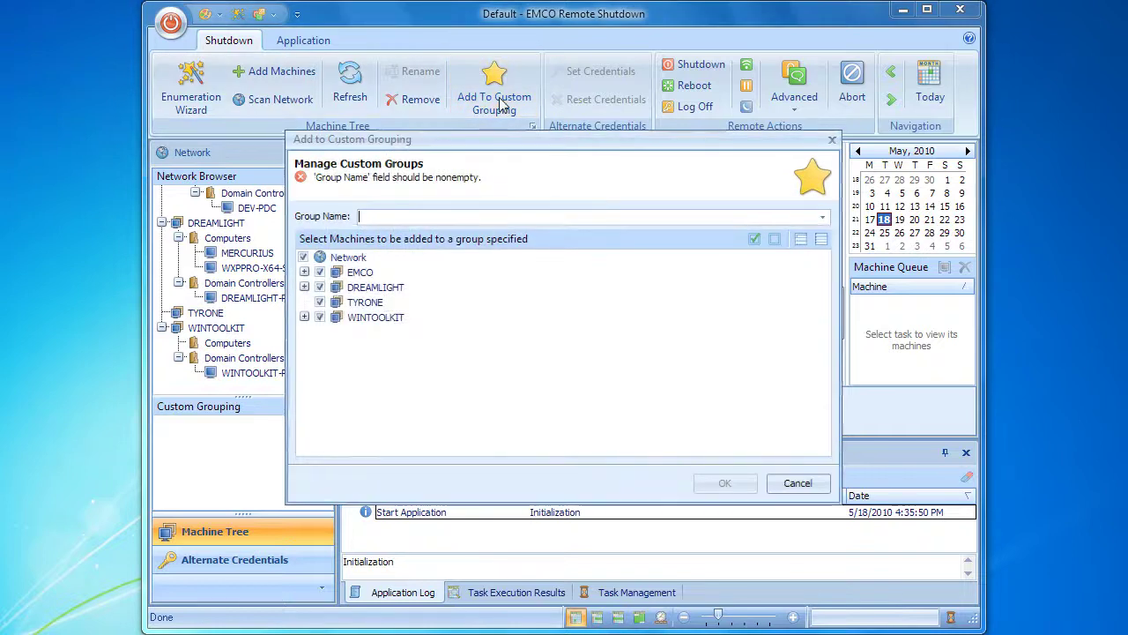
{"action": "type", "text": "Desktops"}
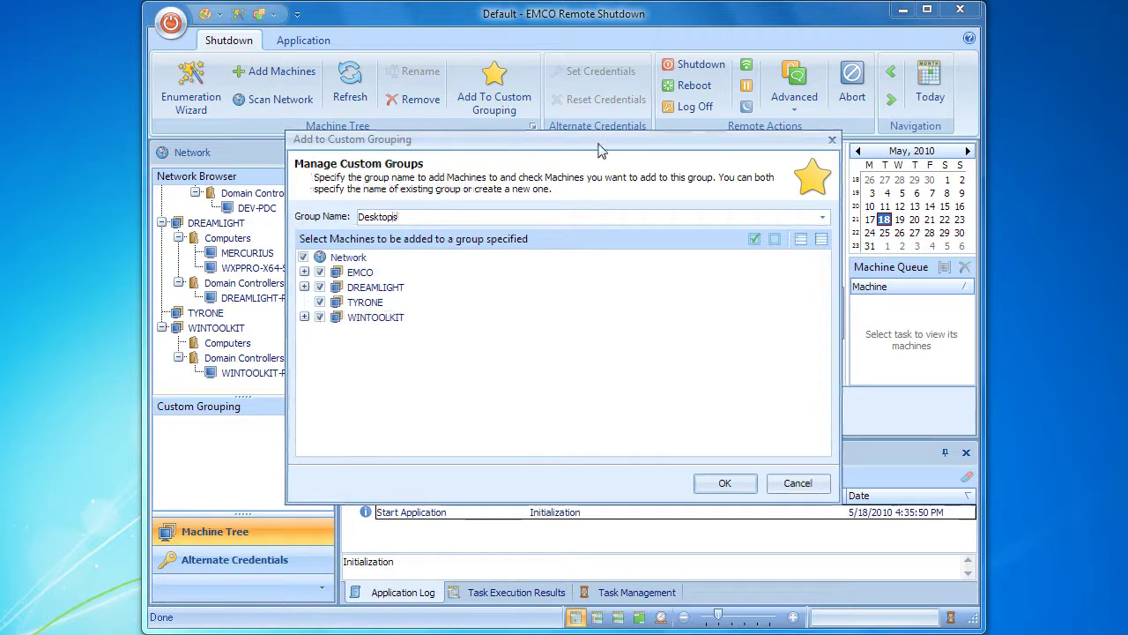
{"action": "left_click", "coordinate": [774, 239]}
{"action": "left_click", "coordinate": [800, 240]}
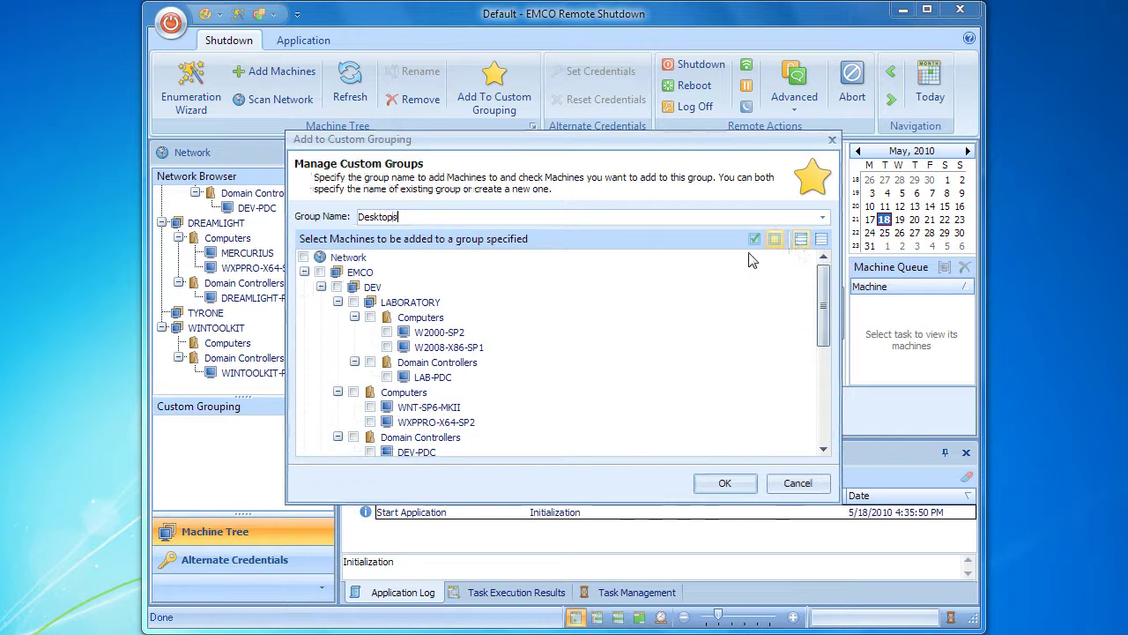
Add W2000-SP2, W2008-X86-SP1, WNT-SP6-MKII, WXPPRO-X64-SP2, WXPPRO-X64-SP1 and MERCURIUS, then confirm the group
{"action": "left_click", "coordinate": [387, 332]}
{"action": "left_click", "coordinate": [387, 348]}
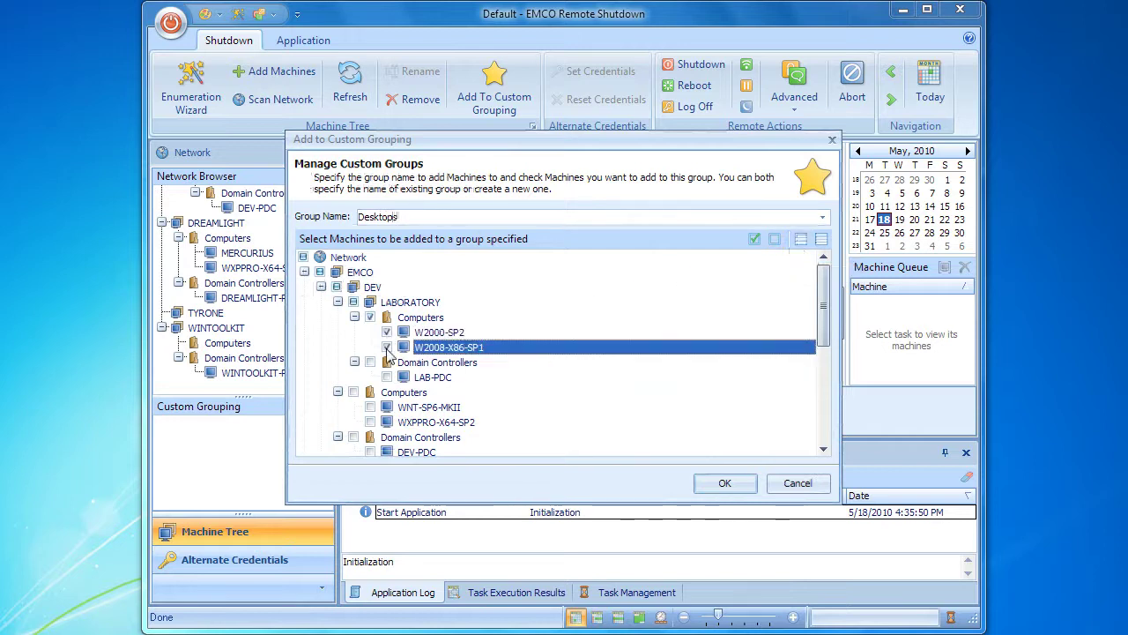
{"action": "left_click", "coordinate": [370, 407]}
{"action": "left_click", "coordinate": [371, 422]}
{"action": "scroll", "coordinate": [371, 427], "scroll_direction": "down", "scroll_amount": 1}
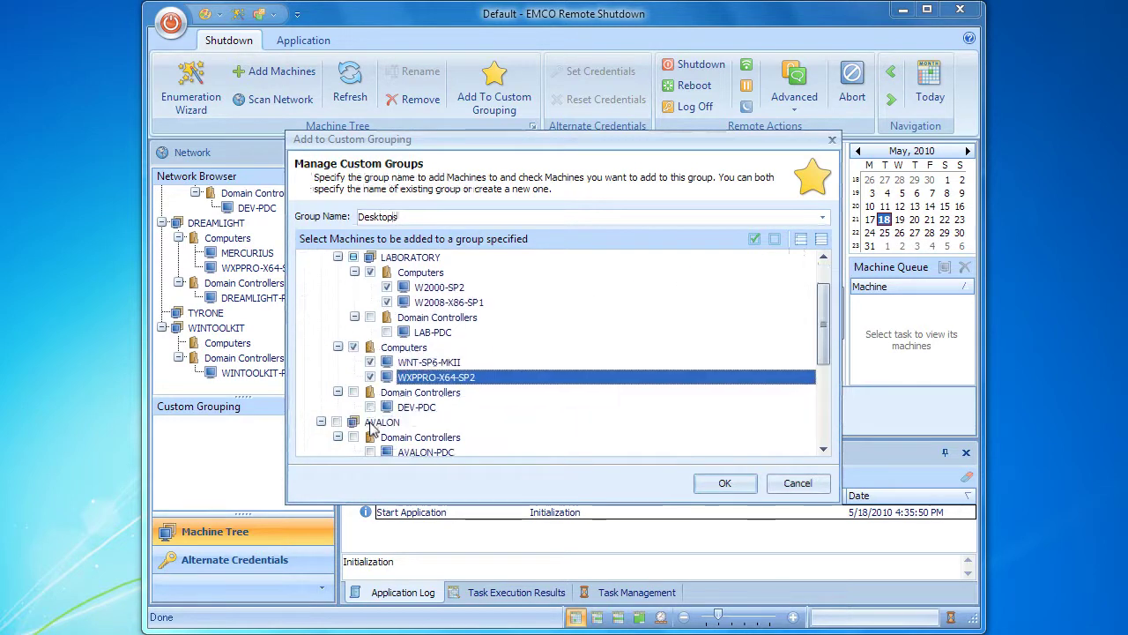
{"action": "scroll", "coordinate": [370, 427], "scroll_direction": "down", "scroll_amount": 2}
{"action": "left_click", "coordinate": [354, 422]}
{"action": "left_click", "coordinate": [353, 407]}
{"action": "scroll", "coordinate": [356, 407], "scroll_direction": "down", "scroll_amount": 2}
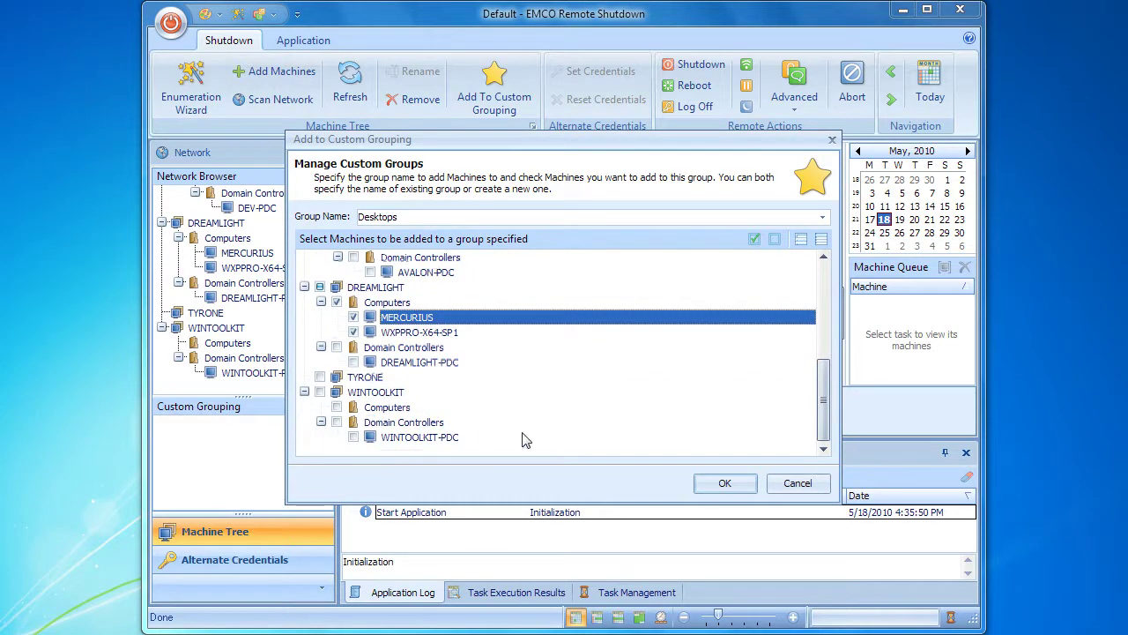
{"action": "left_click", "coordinate": [723, 485]}
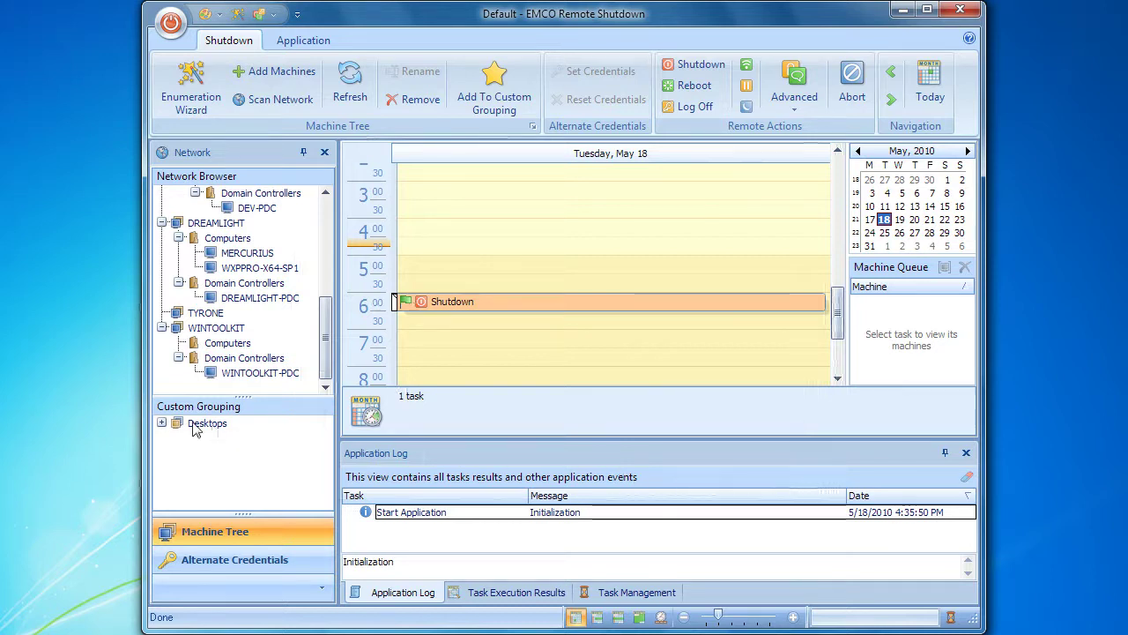
Remove W2000-SP2 from Desktops, then drag it from the Network Browser back onto Desktops
{"action": "left_click", "coordinate": [162, 423]}
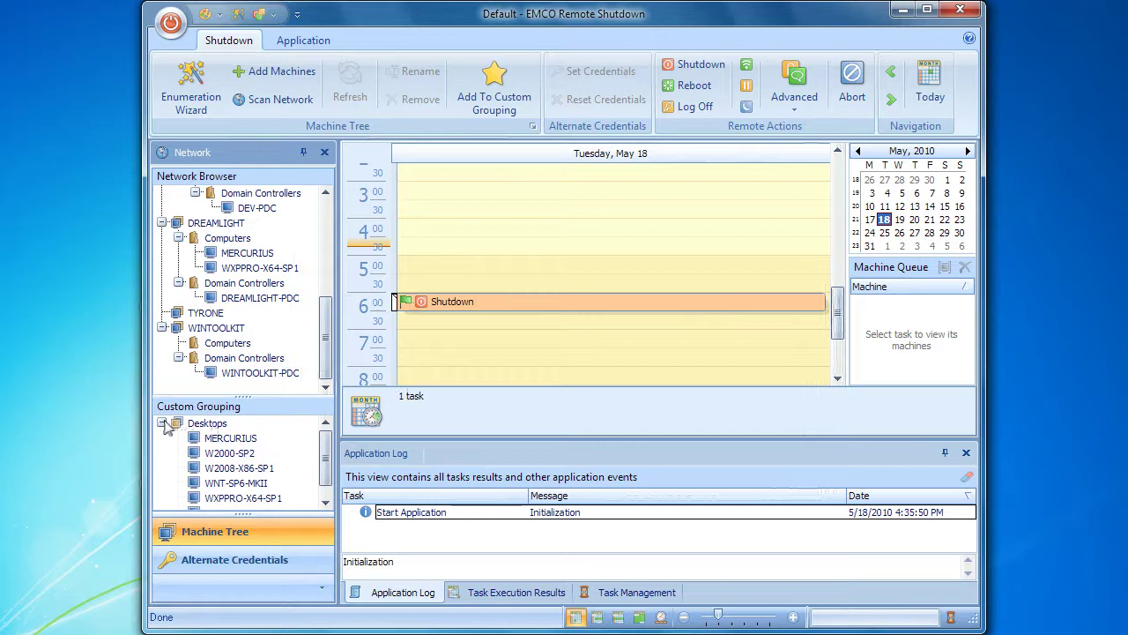
{"action": "scroll", "coordinate": [168, 427], "scroll_direction": "down", "scroll_amount": 1}
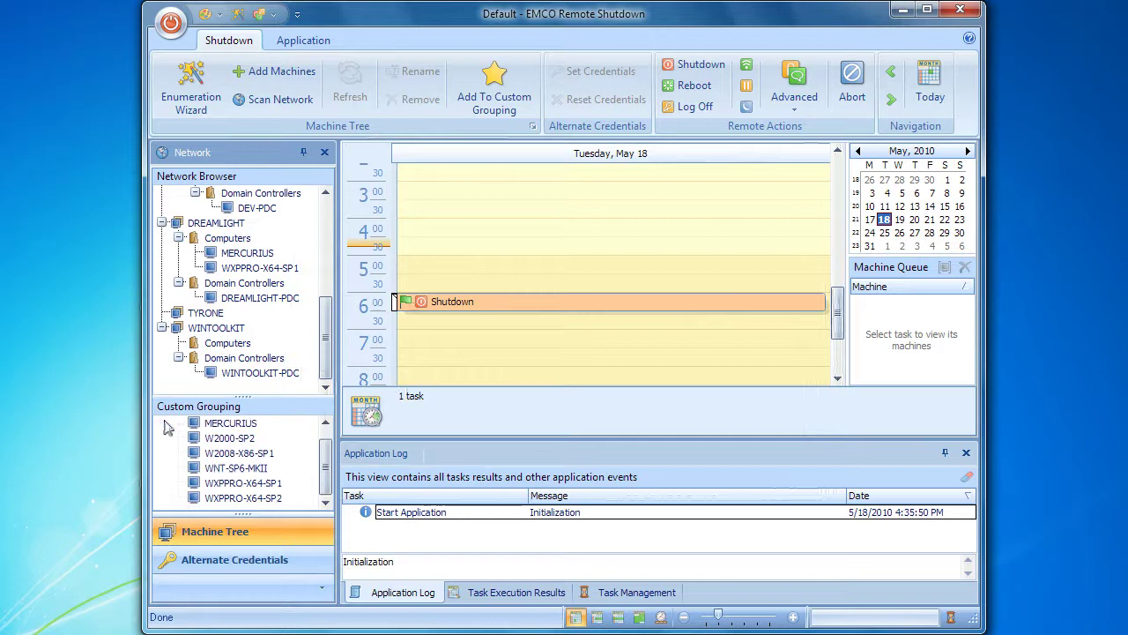
{"action": "scroll", "coordinate": [167, 427], "scroll_direction": "up", "scroll_amount": 1}
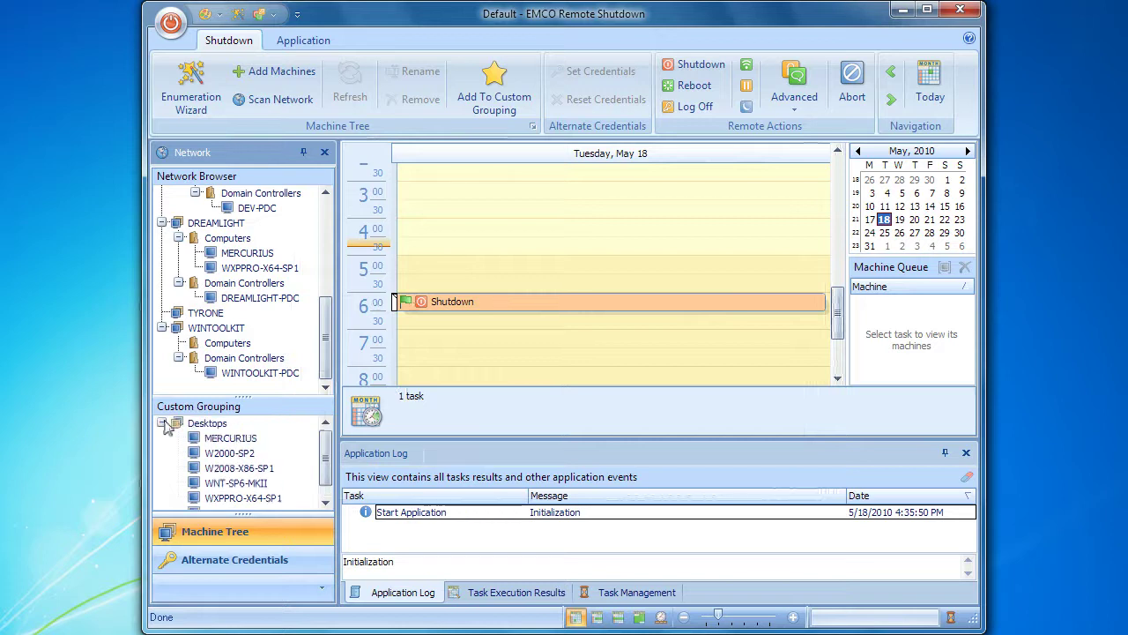
{"action": "right_click", "coordinate": [217, 453]}
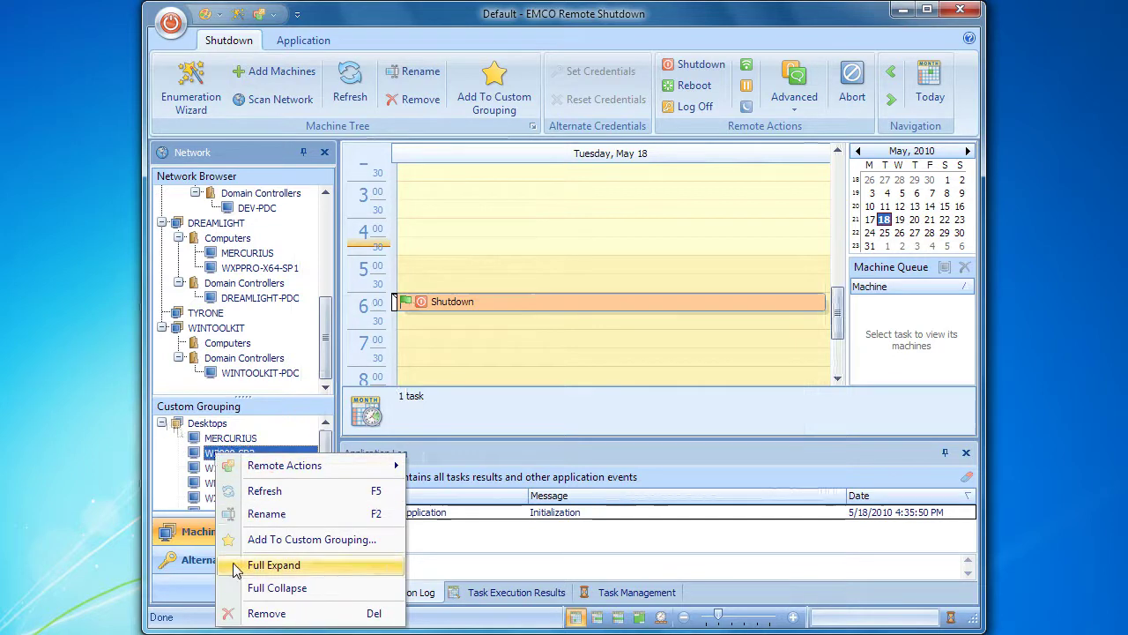
{"action": "left_click", "coordinate": [243, 613]}
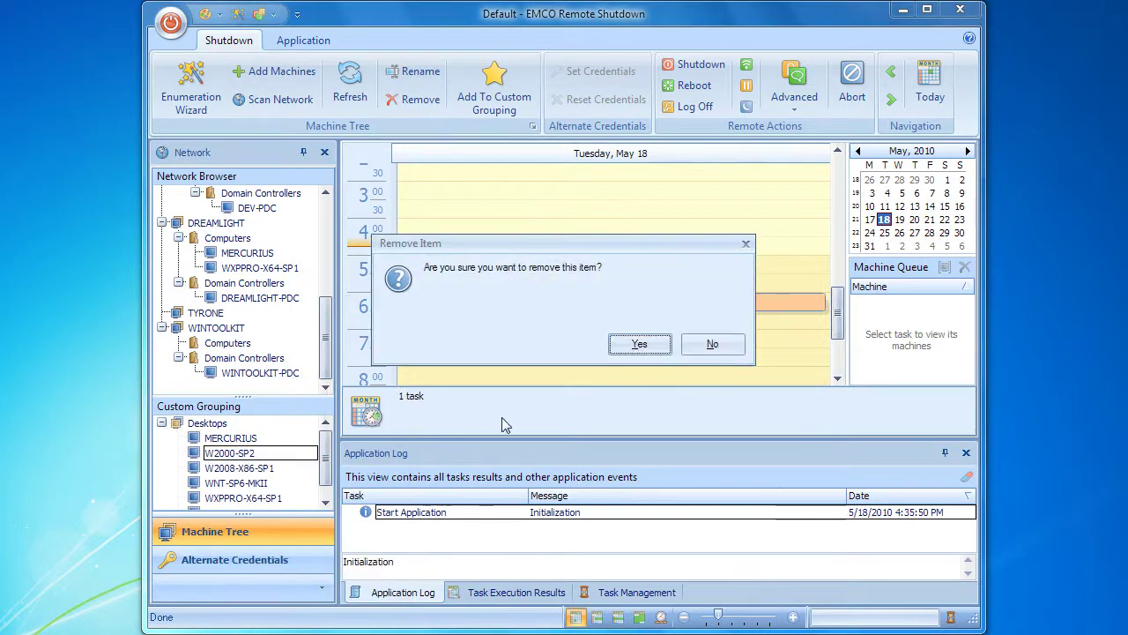
{"action": "left_click", "coordinate": [616, 343]}
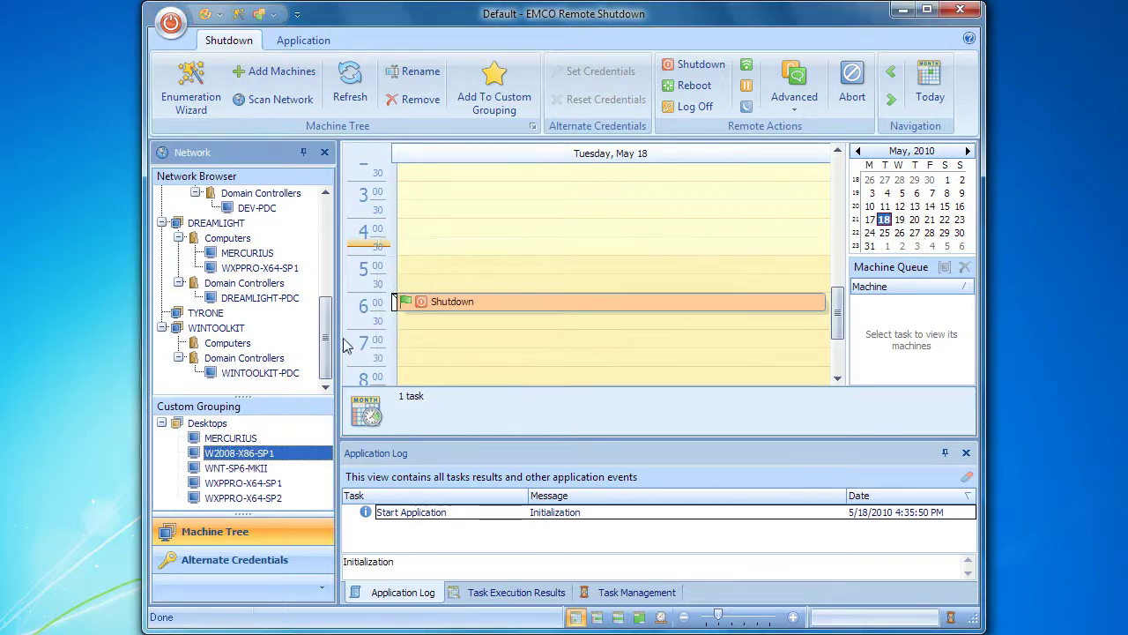
{"action": "left_click_drag", "start_coordinate": [324, 348], "coordinate": [324, 247]}
{"action": "left_click_drag", "start_coordinate": [273, 319], "coordinate": [222, 427]}
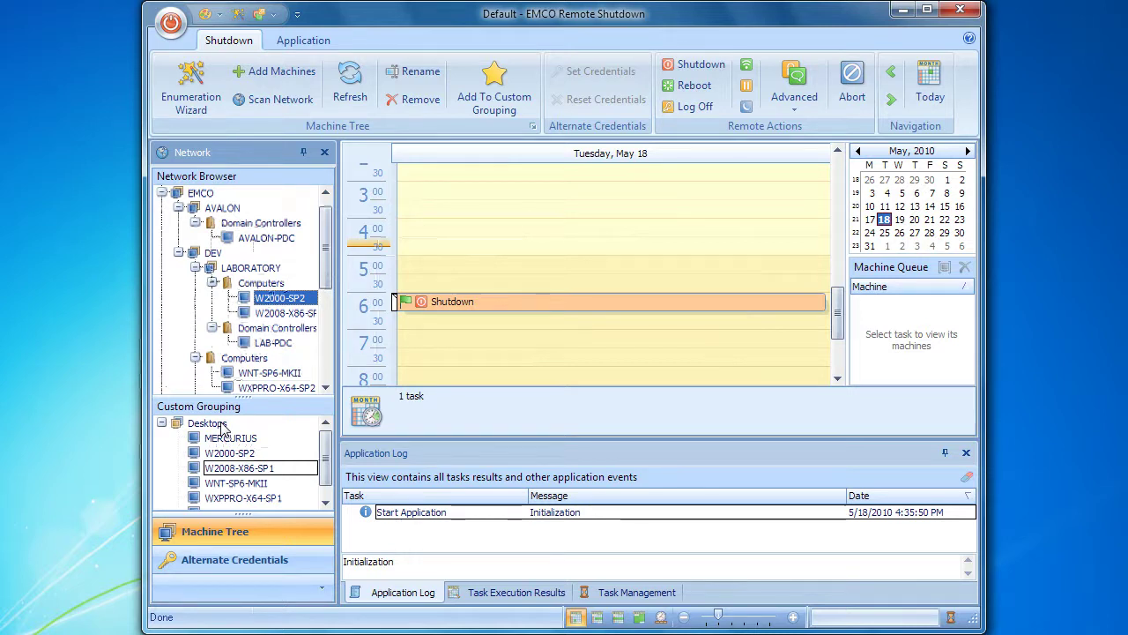
Create a Wake On LAN task titled 'Wake On LAN' for 5/19/2010 at 8:00
{"action": "left_click", "coordinate": [188, 194]}
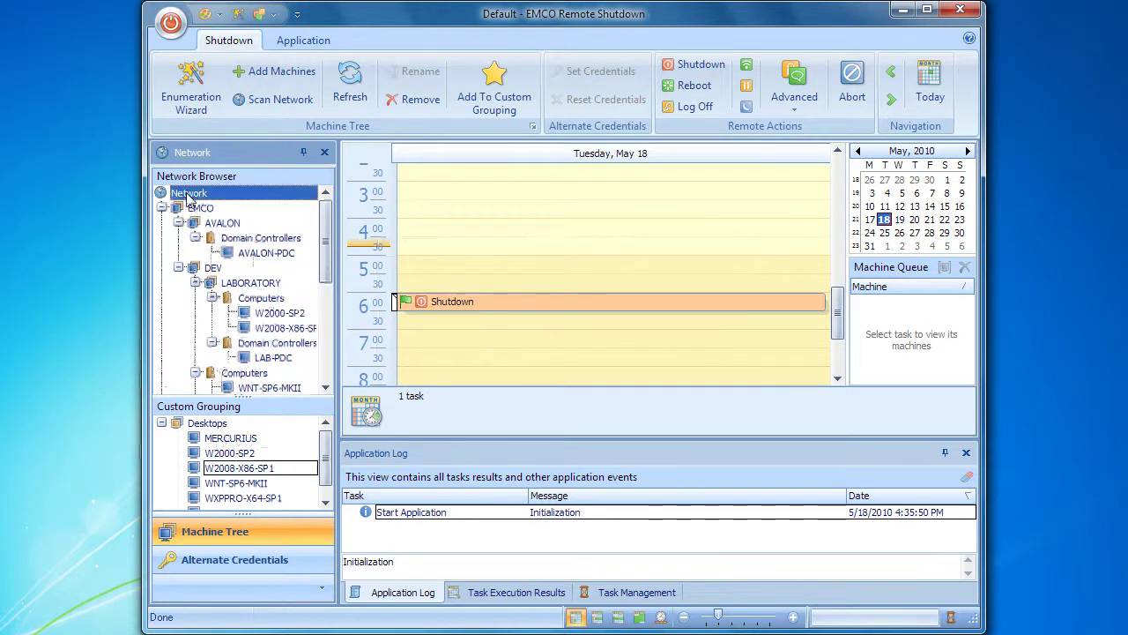
{"action": "left_click", "coordinate": [745, 67]}
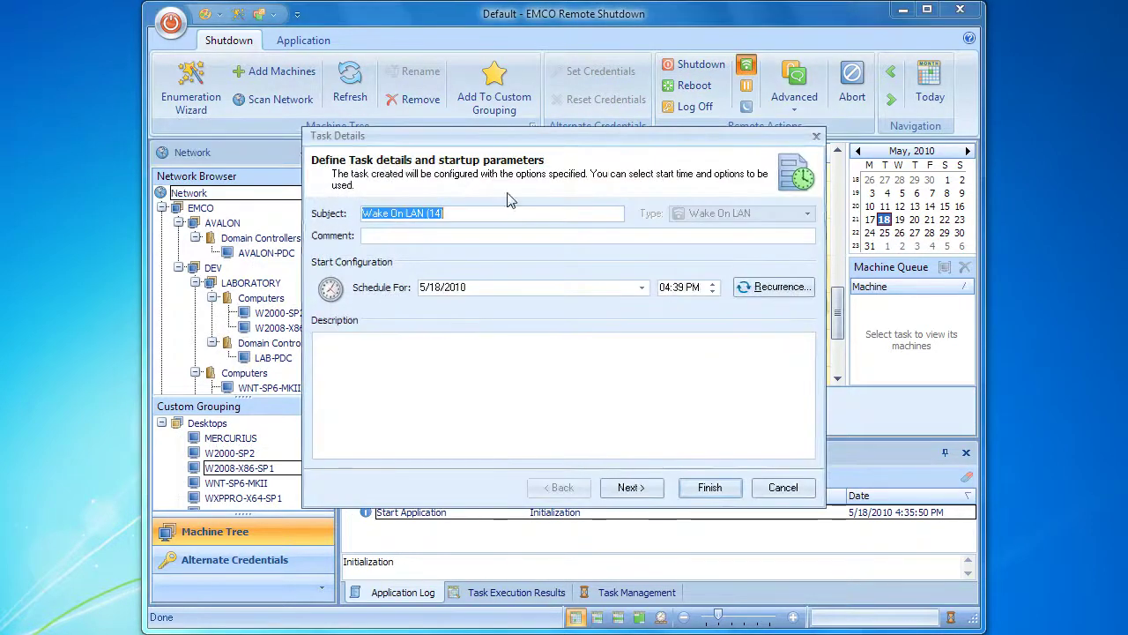
{"action": "left_click", "coordinate": [499, 213]}
{"action": "key", "text": "BackSpace"}
{"action": "key", "text": "BackSpace"}
{"action": "key", "text": "BackSpace"}
{"action": "key", "text": "BackSpace"}
{"action": "key", "text": "BackSpace"}
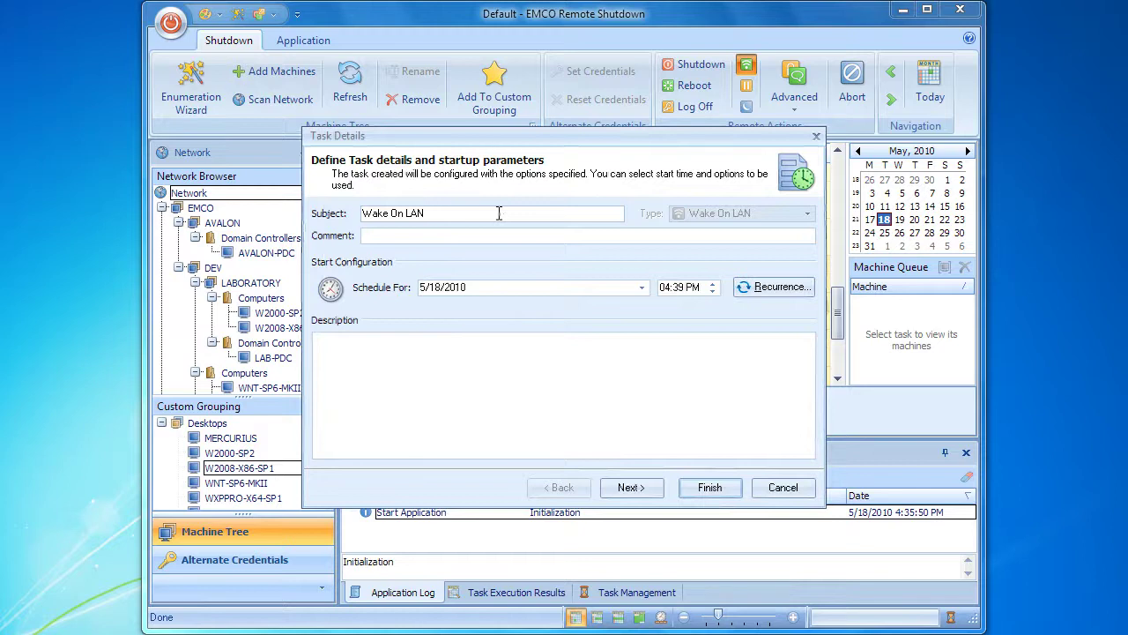
{"action": "left_click", "coordinate": [641, 288]}
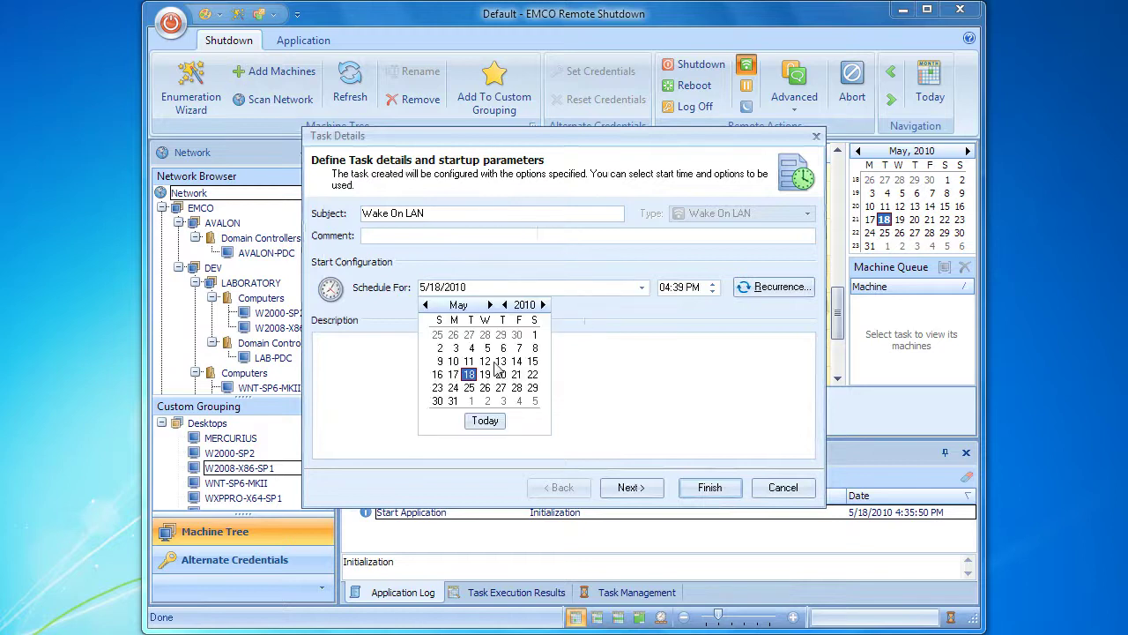
{"action": "left_click", "coordinate": [484, 373]}
{"action": "left_click", "coordinate": [663, 288]}
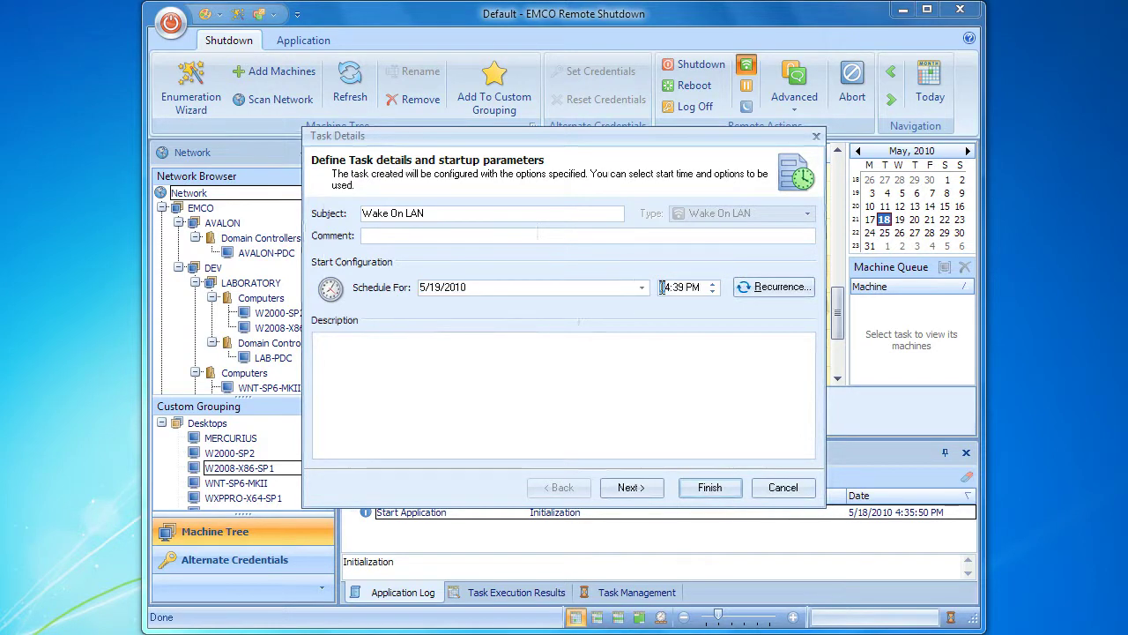
{"action": "type", "text": "800"}
{"action": "left_click", "coordinate": [619, 490]}
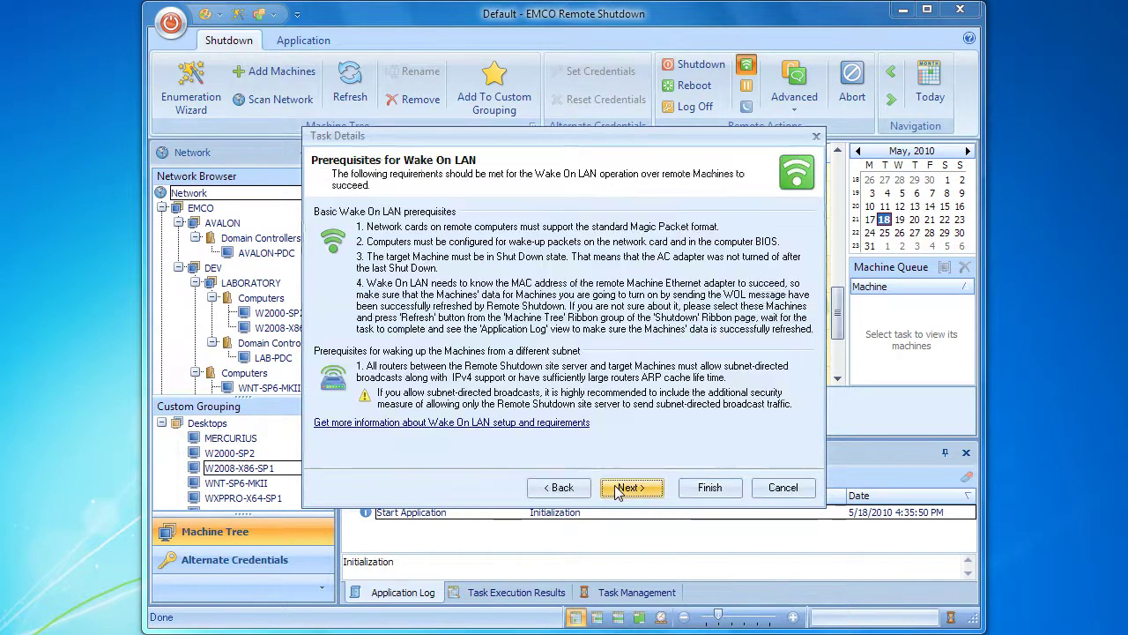
{"action": "left_click", "coordinate": [629, 488]}
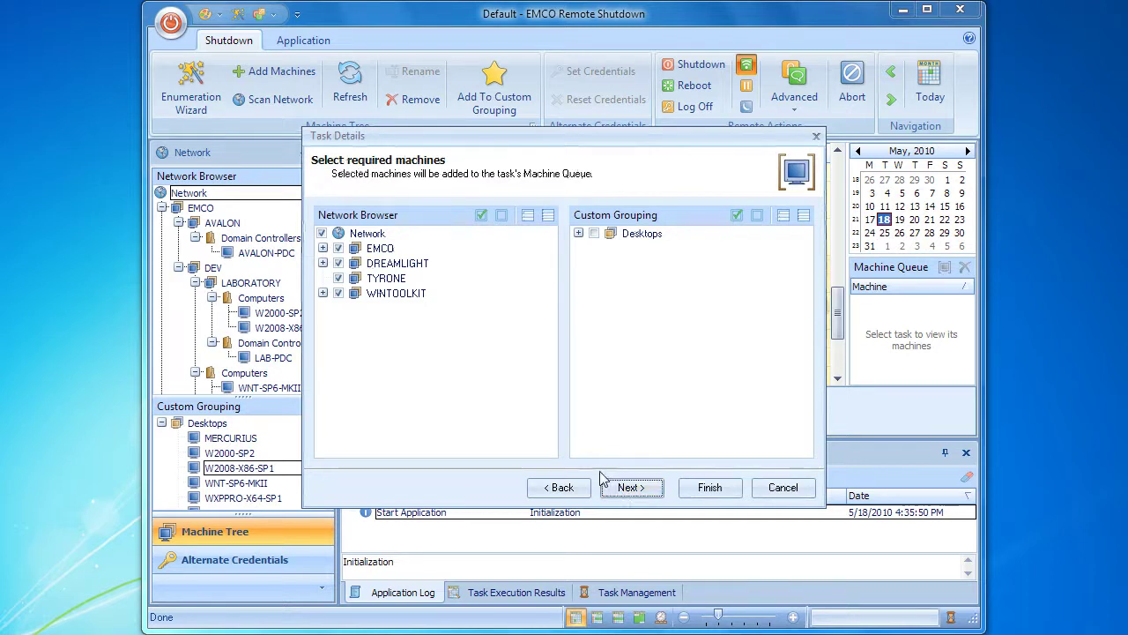
Uncheck the whole Network, check the Desktops group, and finish the task
{"action": "left_click", "coordinate": [321, 234]}
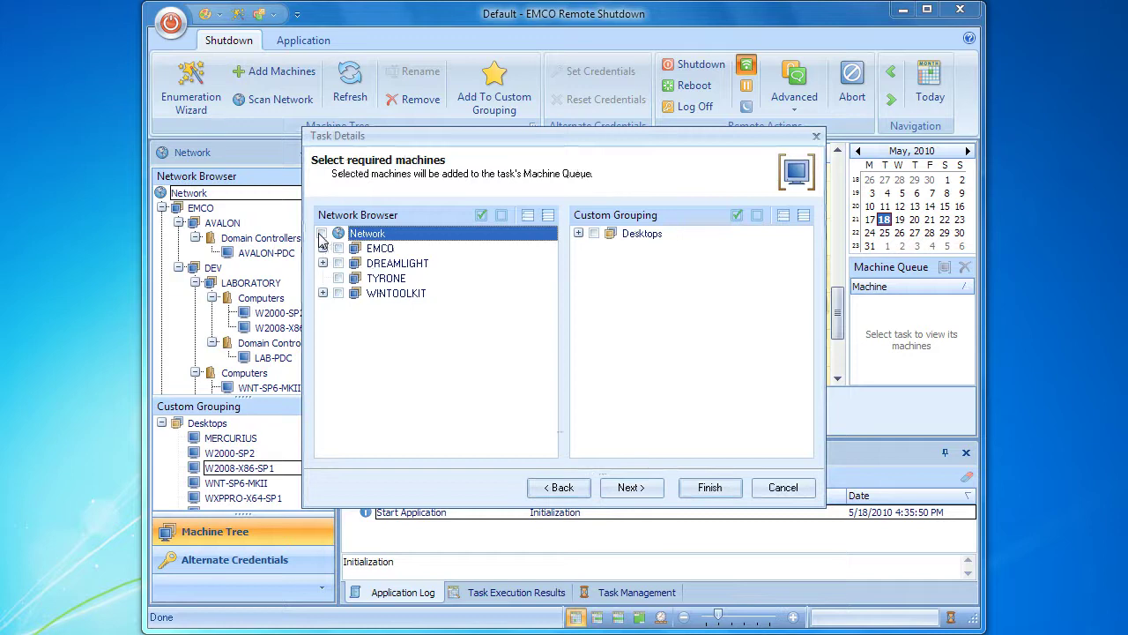
{"action": "left_click", "coordinate": [579, 233]}
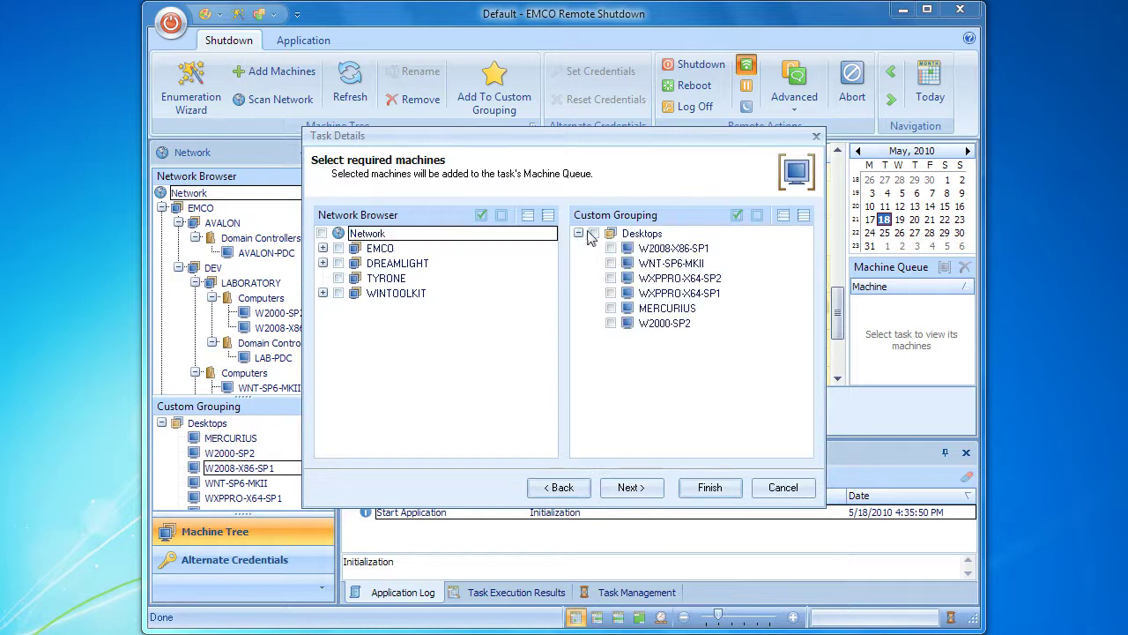
{"action": "left_click", "coordinate": [595, 234]}
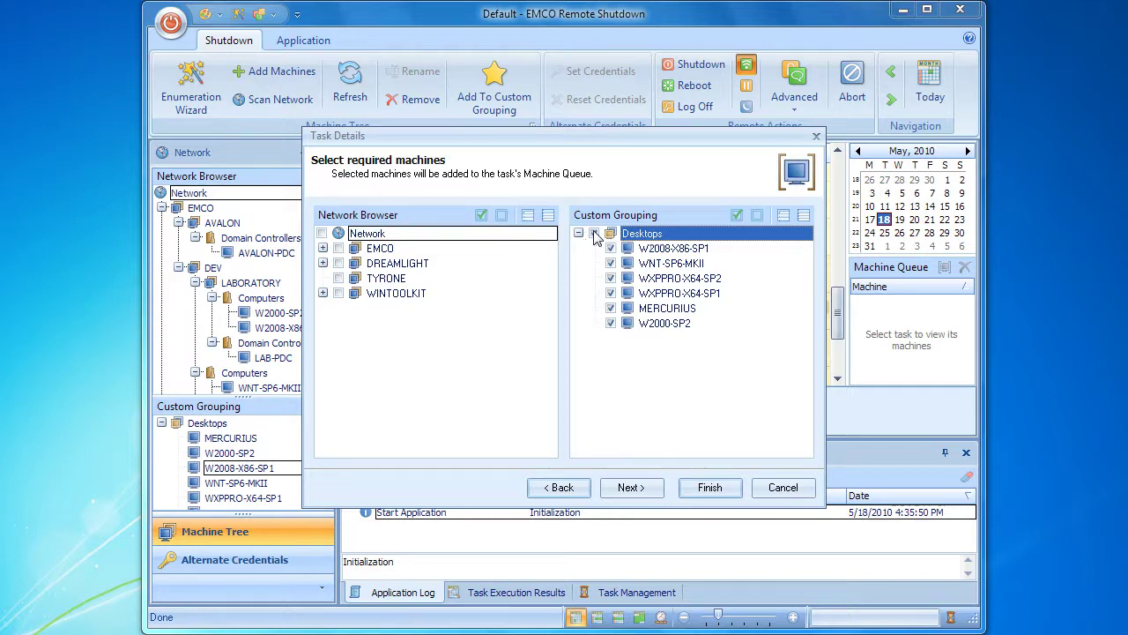
{"action": "left_click", "coordinate": [710, 487]}
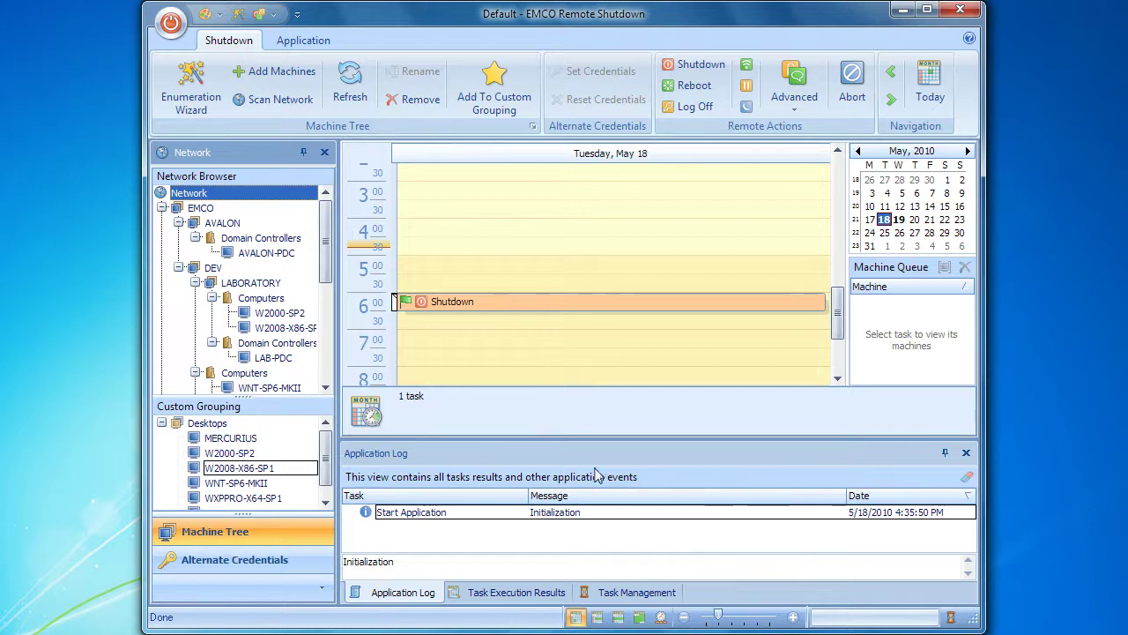
Launch a Wake On LAN task from the Desktops group's Remote Actions menu
{"action": "left_click", "coordinate": [222, 428]}
{"action": "right_click", "coordinate": [224, 429]}
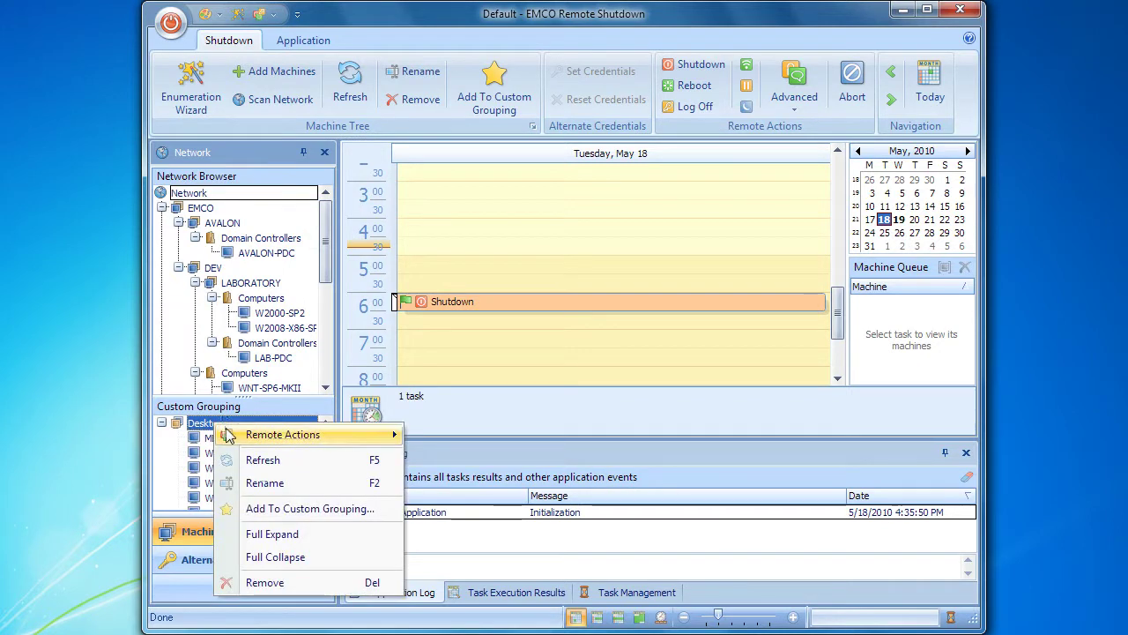
{"action": "mouse_move", "coordinate": [227, 431]}
{"action": "left_click", "coordinate": [457, 456]}
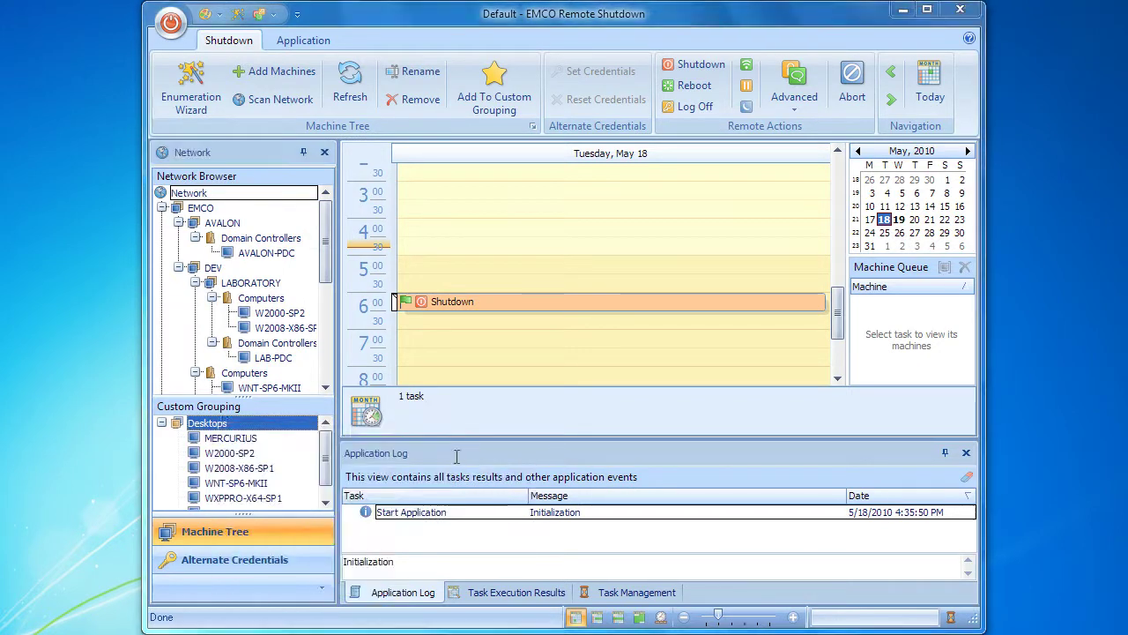
Trim the subject, schedule it for 5/20/2010 at 8:00 AM, and finish with Desktops selected
{"action": "left_click", "coordinate": [493, 213]}
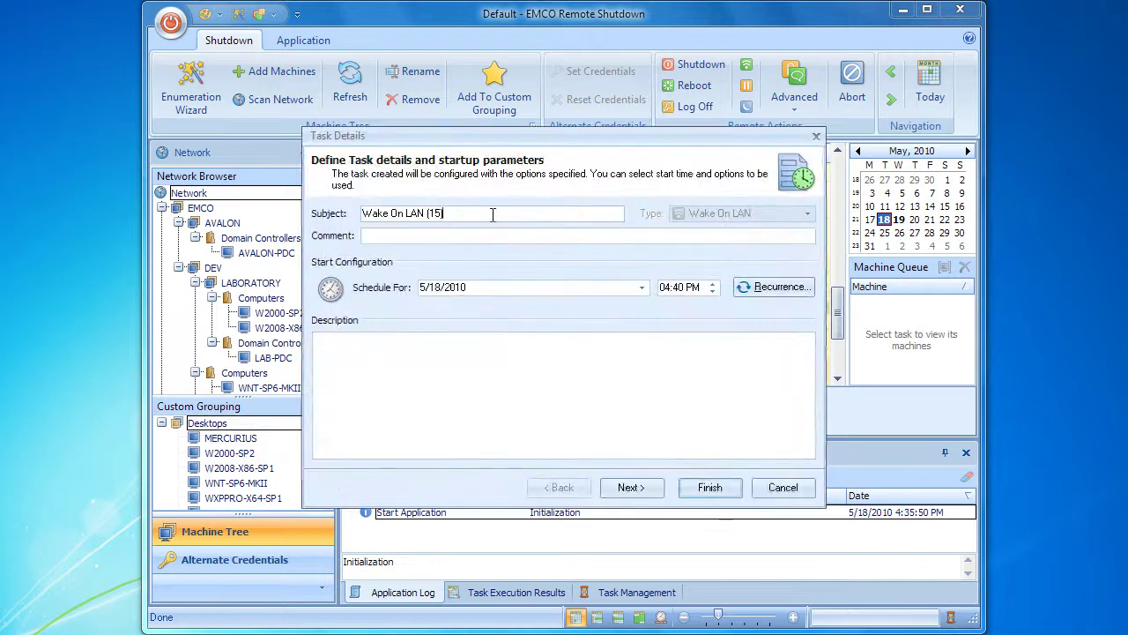
{"action": "key", "text": "BackSpace"}
{"action": "key", "text": "BackSpace"}
{"action": "key", "text": "BackSpace"}
{"action": "key", "text": "BackSpace"}
{"action": "key", "text": "BackSpace"}
{"action": "left_click", "coordinate": [642, 287]}
{"action": "left_click", "coordinate": [500, 374]}
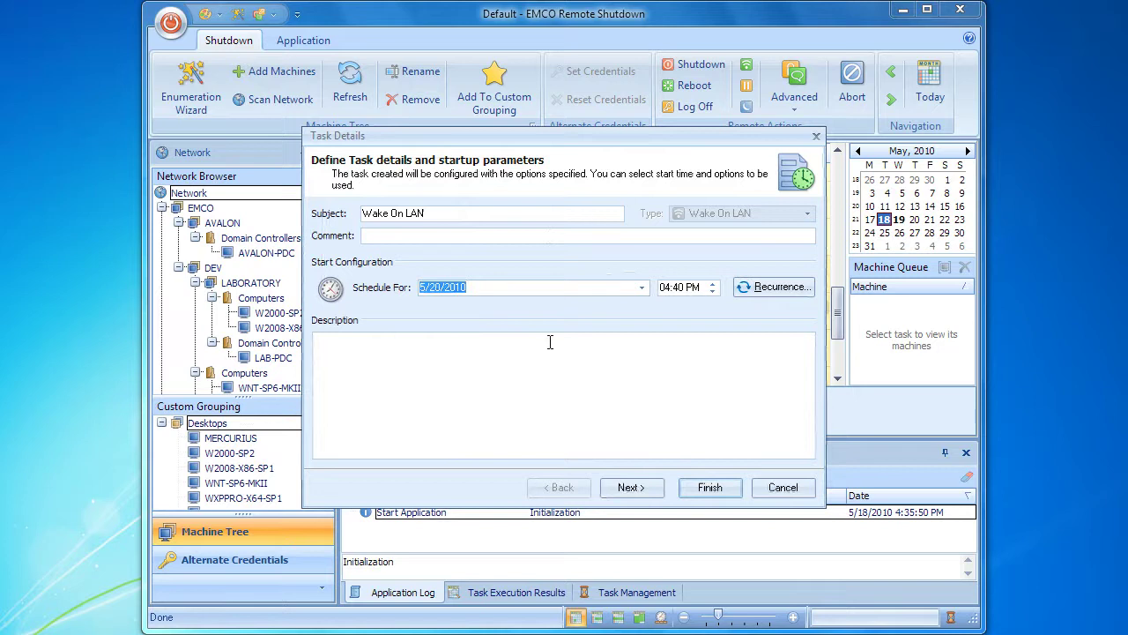
{"action": "left_click", "coordinate": [662, 288]}
{"action": "type", "text": "800"}
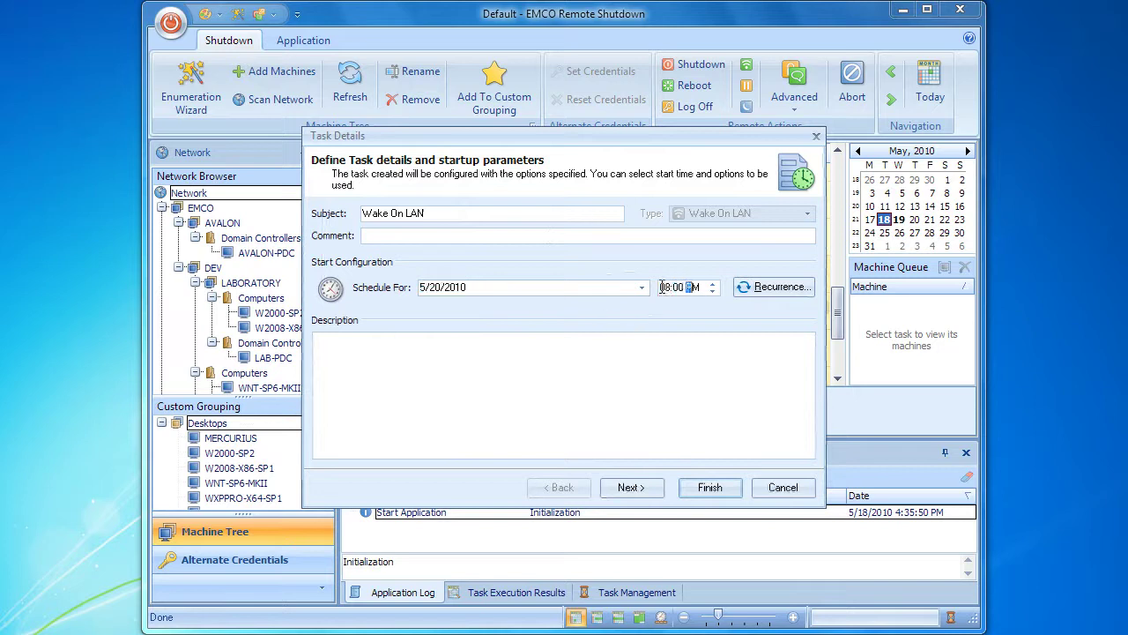
{"action": "type", "text": "a"}
{"action": "left_click", "coordinate": [630, 487]}
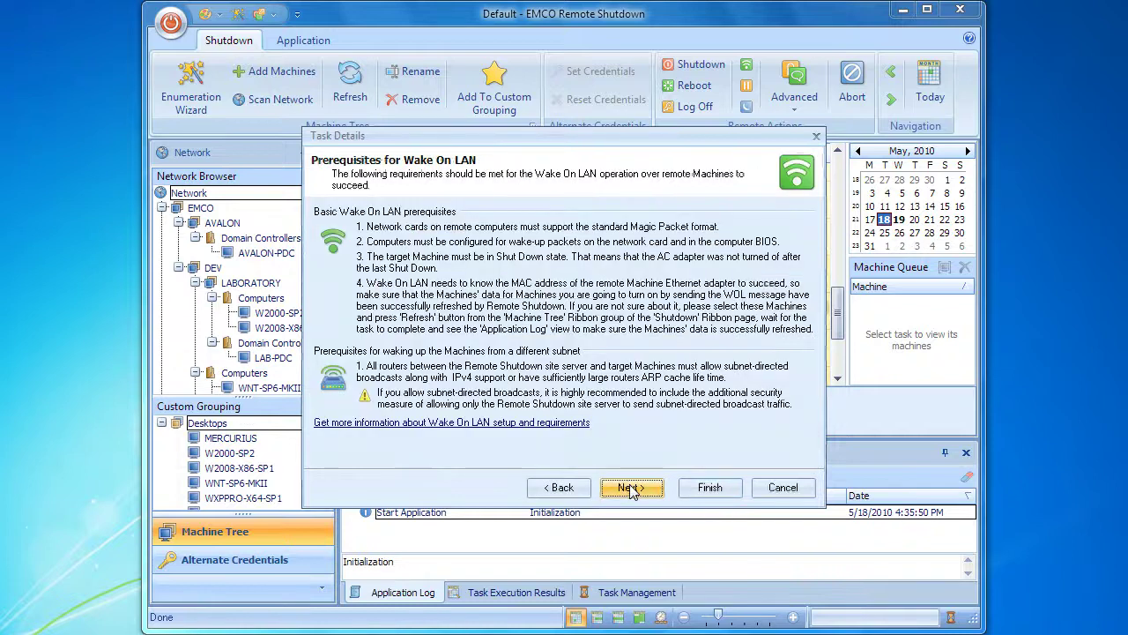
{"action": "left_click", "coordinate": [630, 487]}
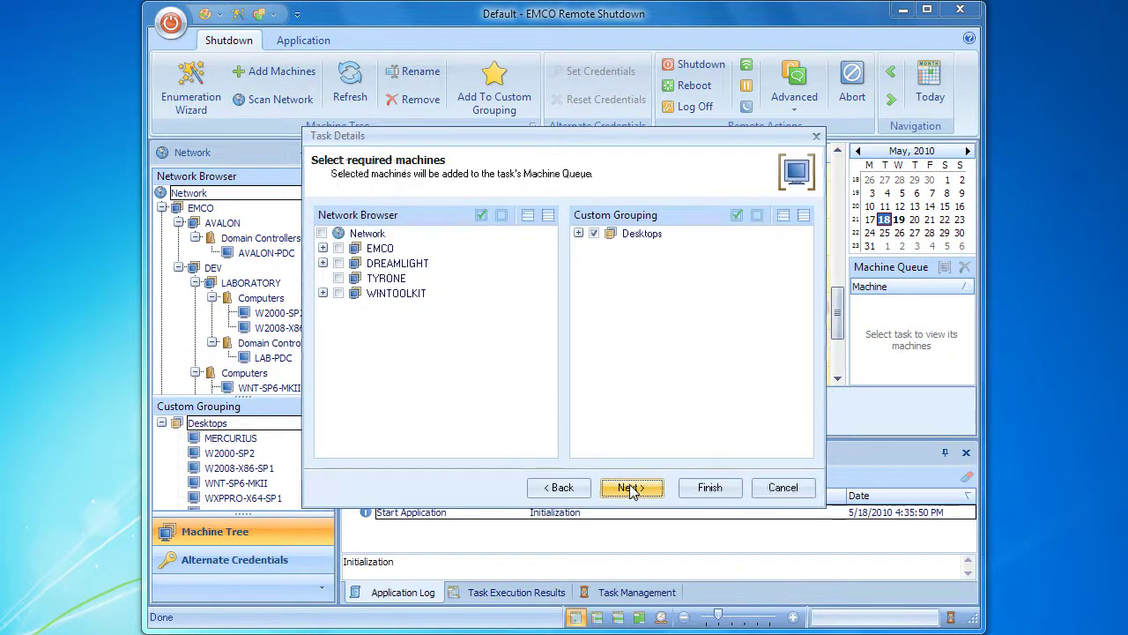
{"action": "left_click", "coordinate": [578, 234]}
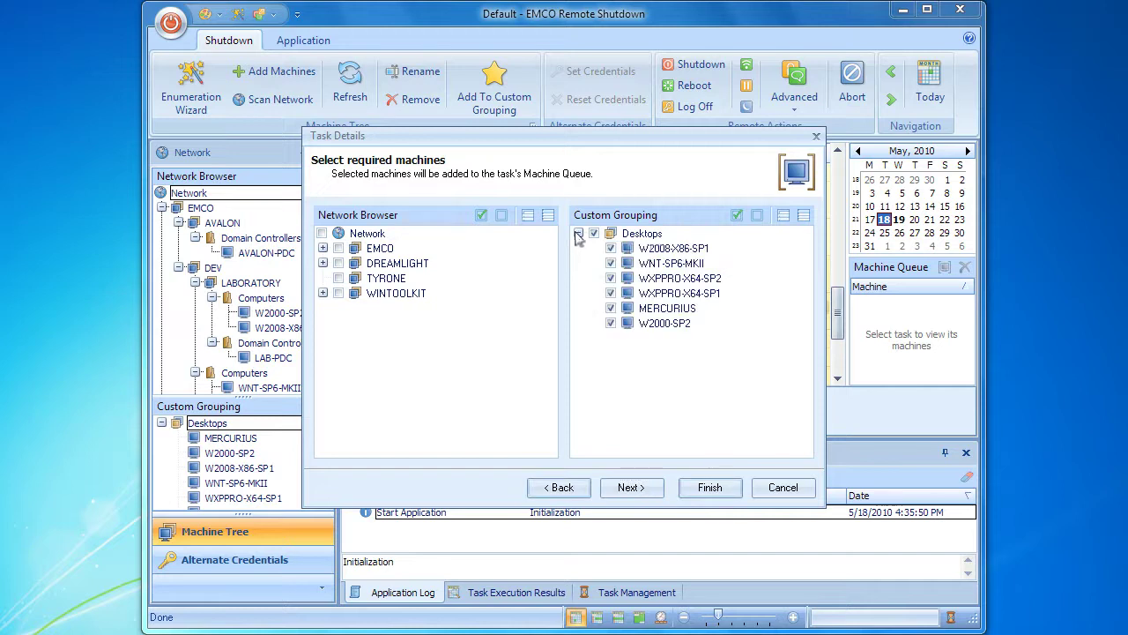
{"action": "left_click", "coordinate": [708, 489]}
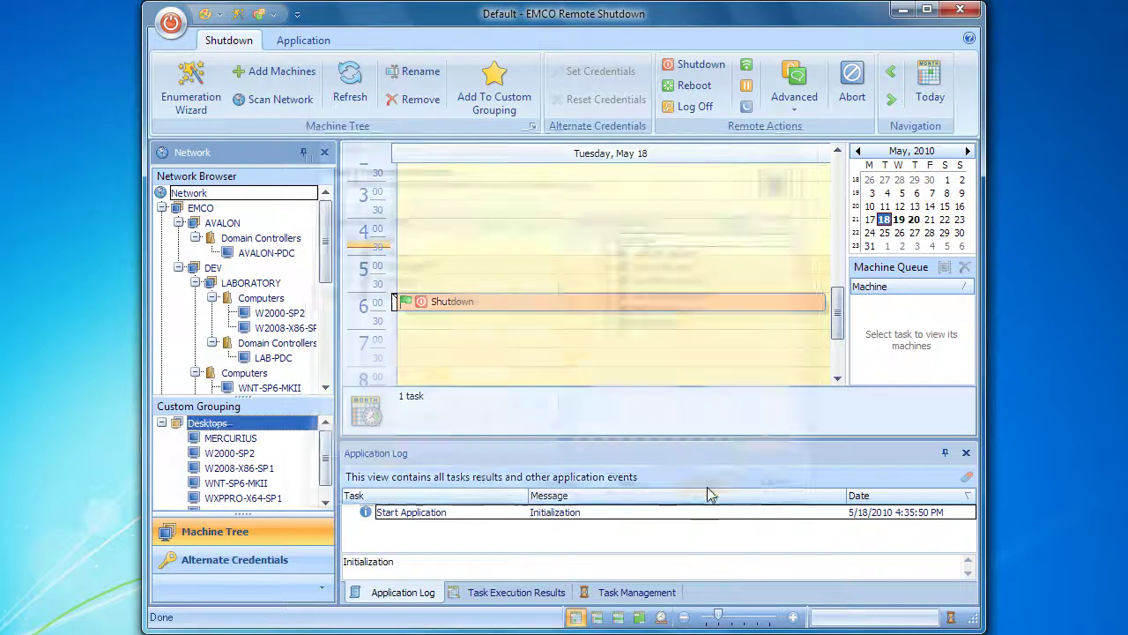